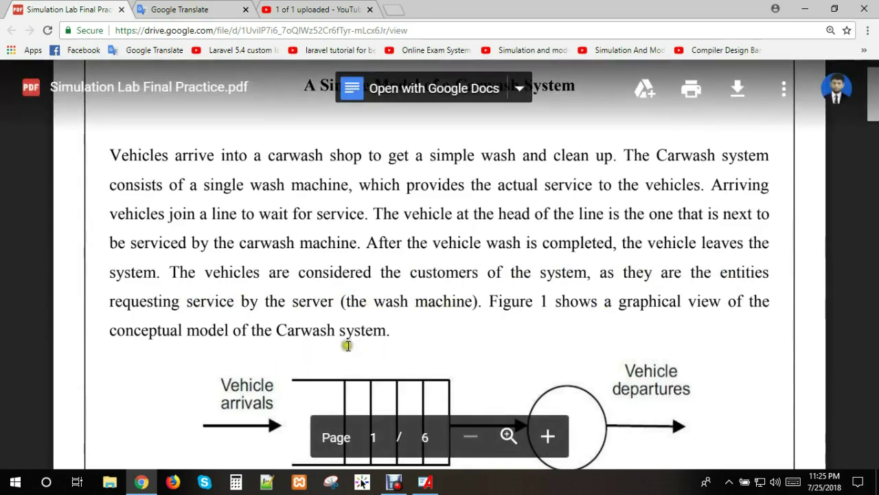
Scroll the carwash PDF down to the Fig. 1 caption and the four numbered requirements
{"action": "scroll", "coordinate": [348, 346], "scroll_direction": "up", "scroll_amount": 1}
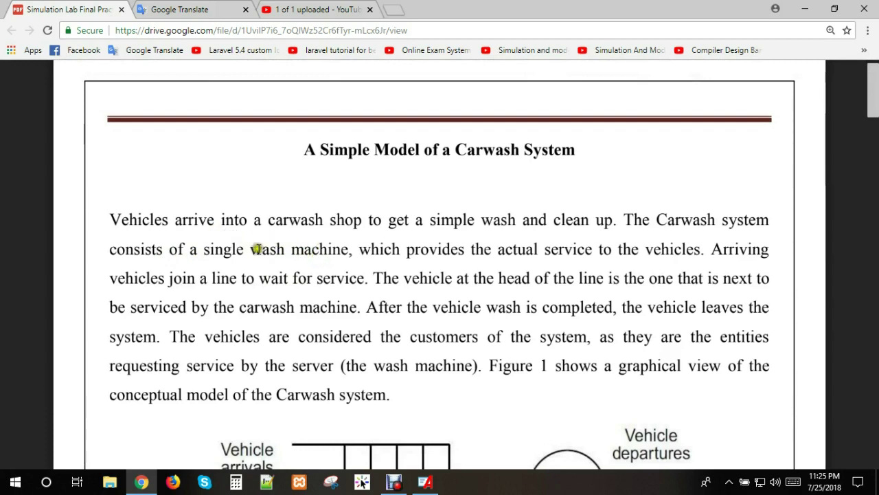
{"action": "scroll", "coordinate": [402, 238], "scroll_direction": "down", "scroll_amount": 1}
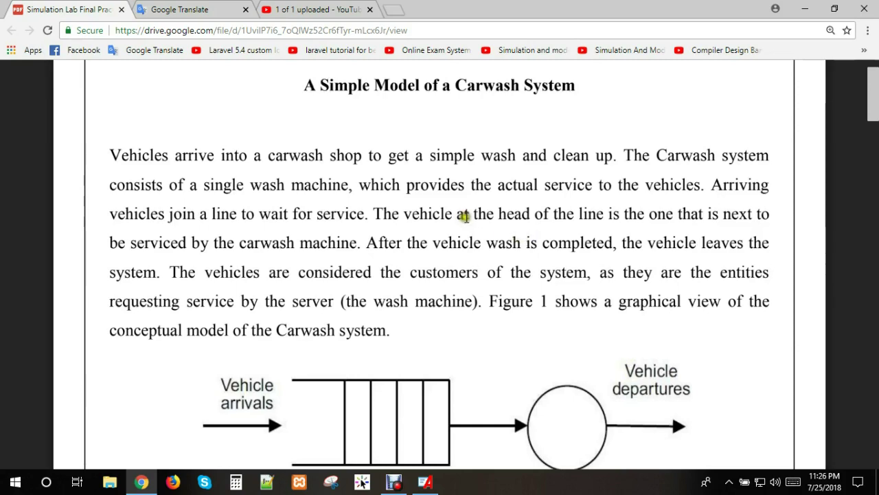
{"action": "scroll", "coordinate": [465, 217], "scroll_direction": "down", "scroll_amount": 5}
{"action": "scroll", "coordinate": [470, 218], "scroll_direction": "down", "scroll_amount": 2}
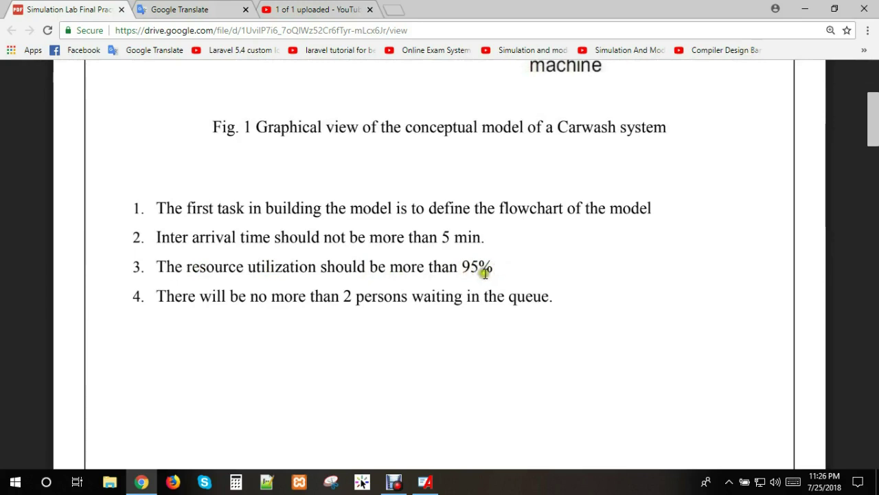
Highlight the 95% utilization requirement, scroll back to the title, then switch to the blank Arena Model1
{"action": "left_click_drag", "start_coordinate": [483, 268], "coordinate": [502, 267]}
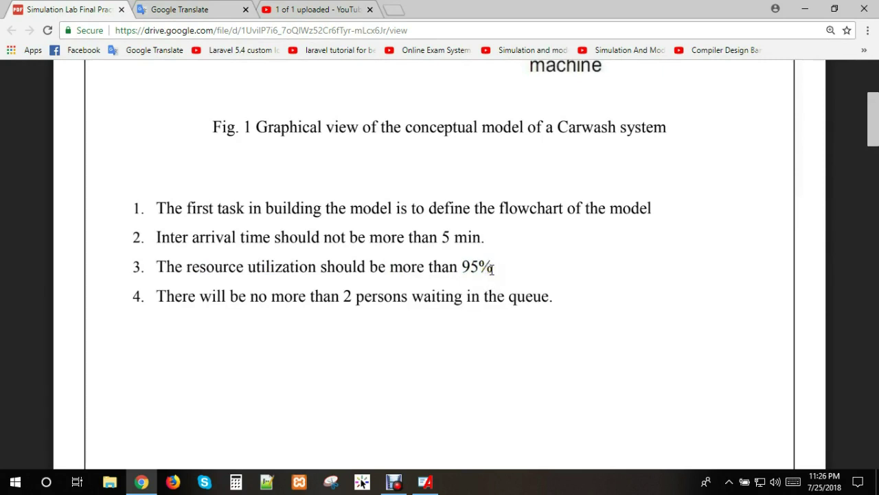
{"action": "left_click", "coordinate": [478, 270]}
{"action": "scroll", "coordinate": [504, 310], "scroll_direction": "up", "scroll_amount": 3}
{"action": "scroll", "coordinate": [505, 311], "scroll_direction": "up", "scroll_amount": 5}
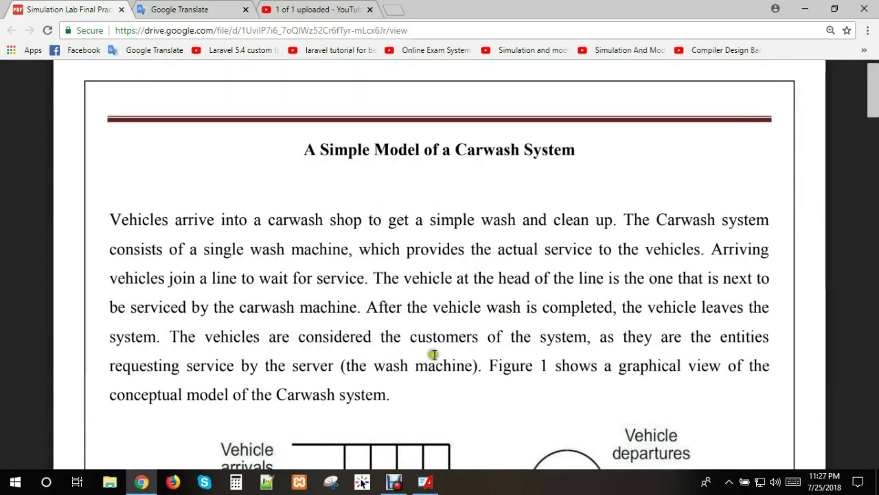
{"action": "left_click", "coordinate": [426, 481]}
{"action": "left_click", "coordinate": [147, 178]}
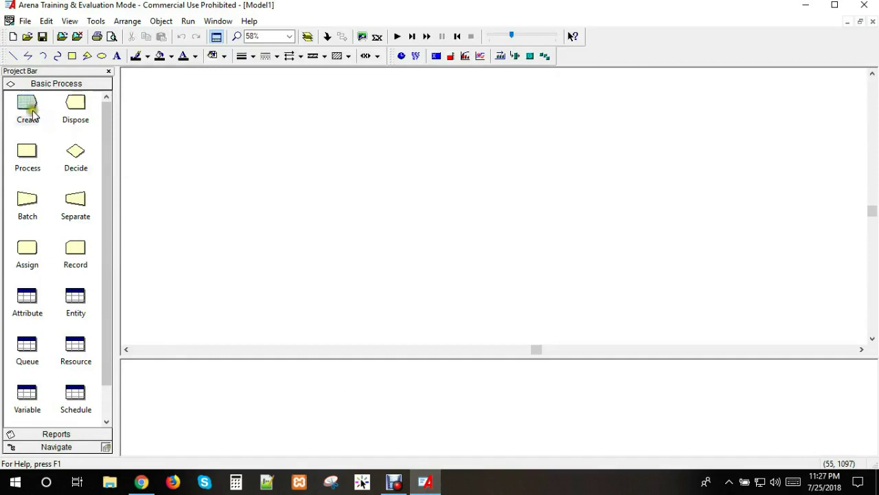
Place a Create module and a connected Process module on the canvas
{"action": "left_click_drag", "start_coordinate": [27, 103], "coordinate": [191, 159]}
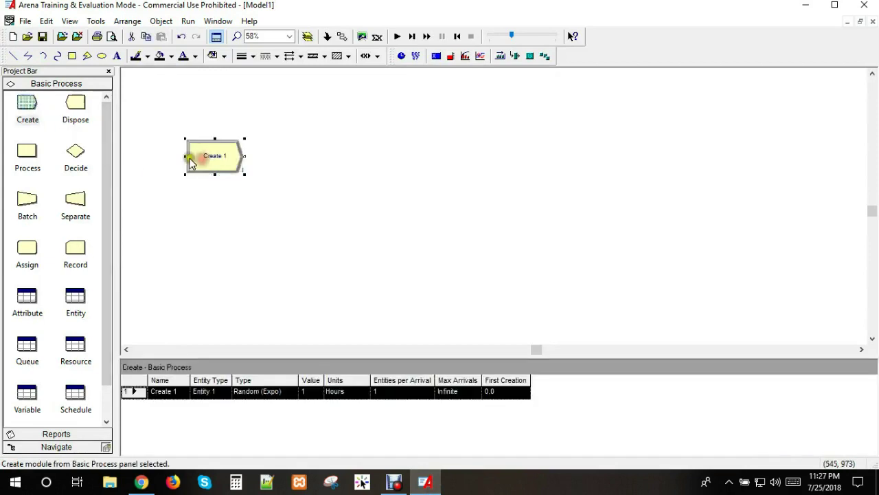
{"action": "left_click_drag", "start_coordinate": [27, 154], "coordinate": [331, 161]}
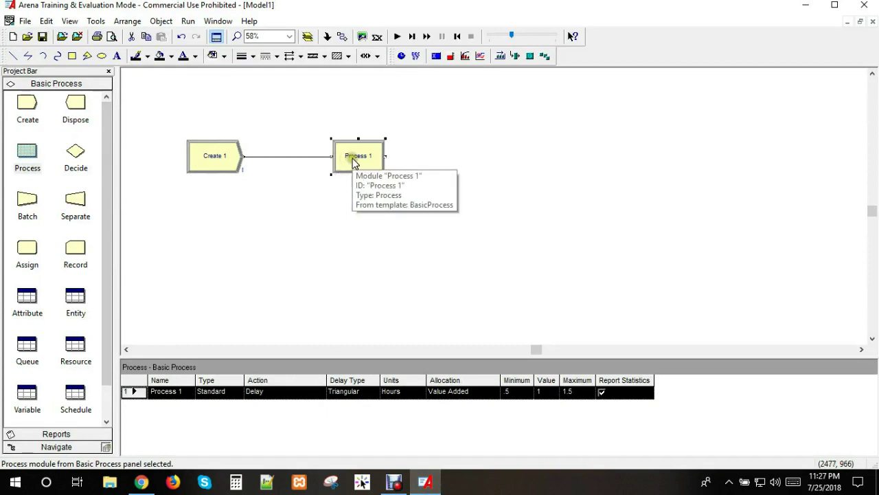
{"action": "left_click_drag", "start_coordinate": [353, 160], "coordinate": [365, 160]}
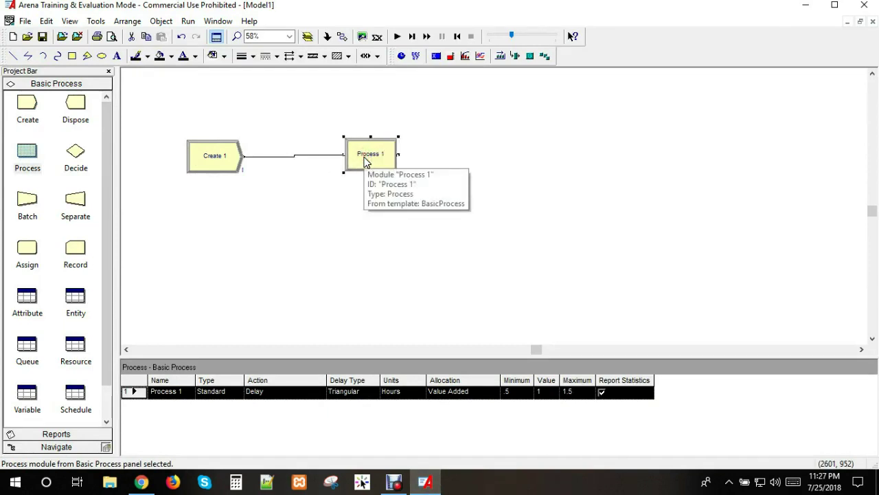
Rename the Create module to arrival
{"action": "left_click", "coordinate": [214, 163]}
{"action": "double_click", "coordinate": [209, 157]}
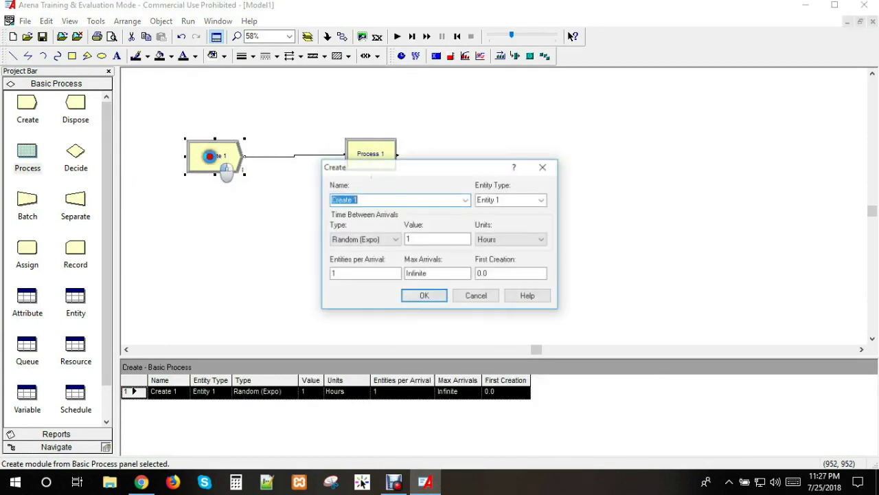
{"action": "type", "text": "arrival"}
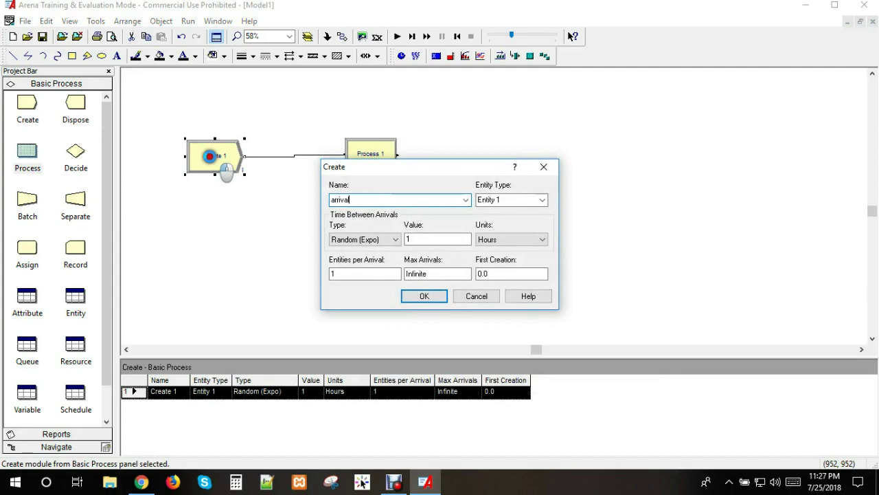
{"action": "key", "text": "Return"}
Rename the Process module to machine and nudge it into position
{"action": "left_click", "coordinate": [378, 157]}
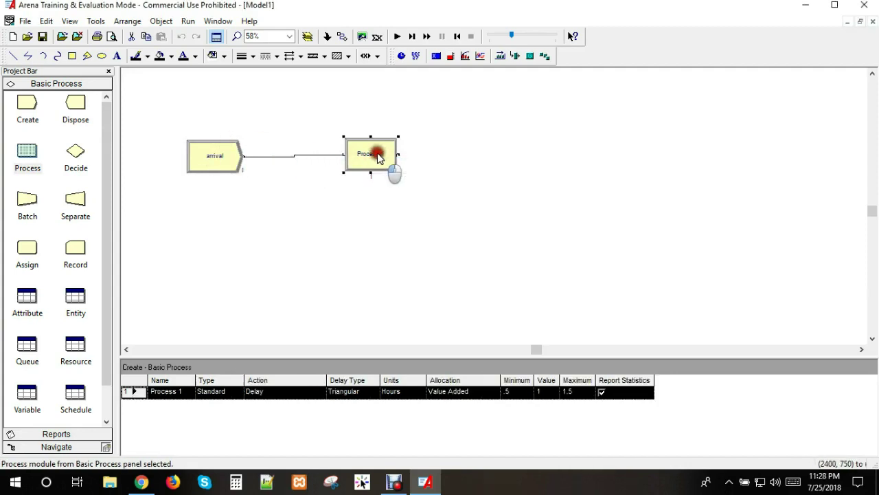
{"action": "double_click", "coordinate": [378, 157]}
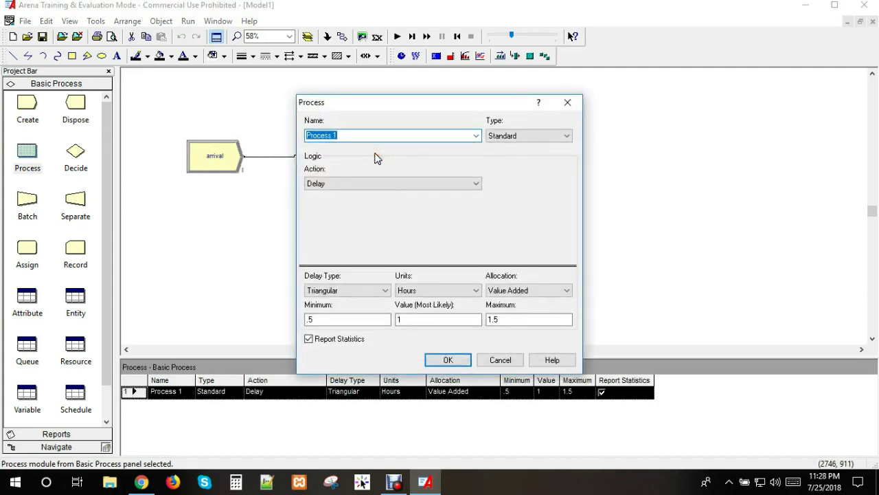
{"action": "type", "text": "machine"}
{"action": "left_click", "coordinate": [448, 359]}
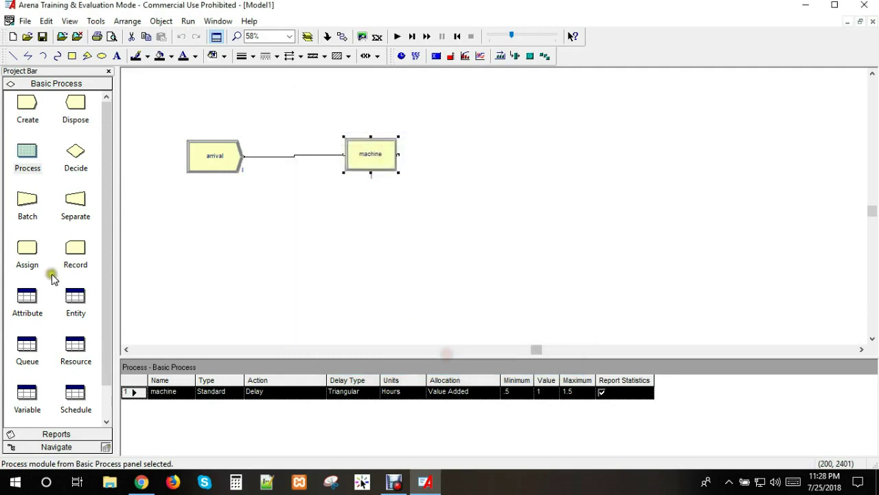
{"action": "left_click_drag", "start_coordinate": [373, 154], "coordinate": [377, 157]}
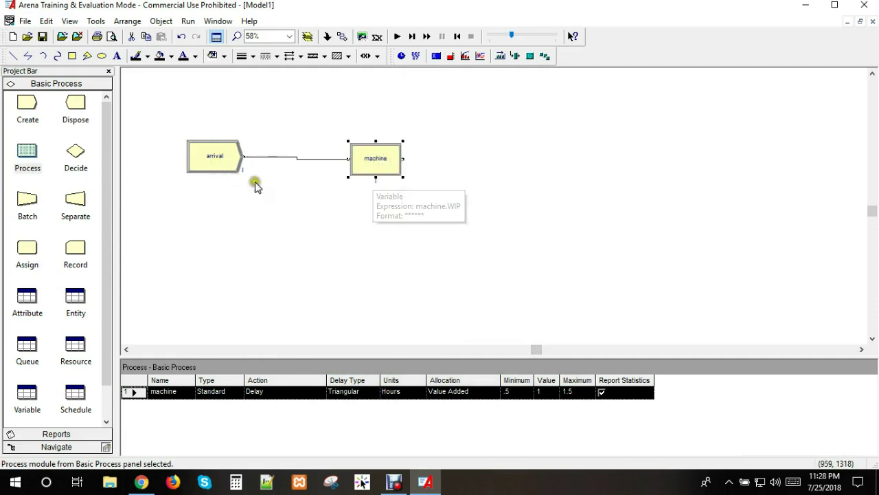
Connect a Dispose 1 module after machine, move it right, and reopen arrival's settings
{"action": "left_click_drag", "start_coordinate": [86, 113], "coordinate": [519, 160]}
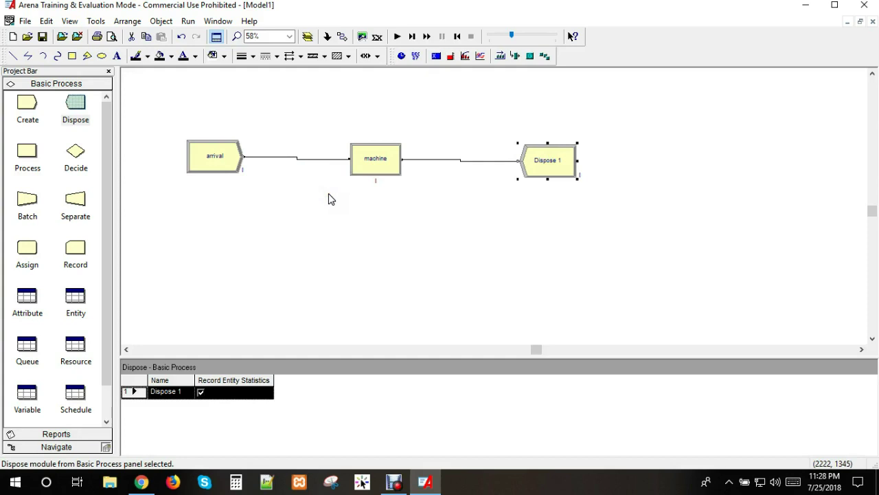
{"action": "left_click", "coordinate": [177, 179]}
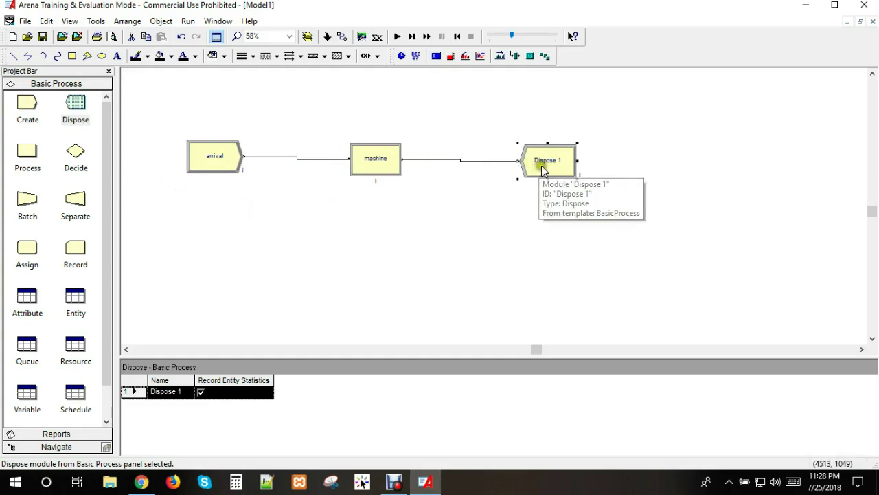
{"action": "left_click_drag", "start_coordinate": [542, 165], "coordinate": [584, 159]}
{"action": "left_click", "coordinate": [215, 158]}
{"action": "double_click", "coordinate": [215, 158]}
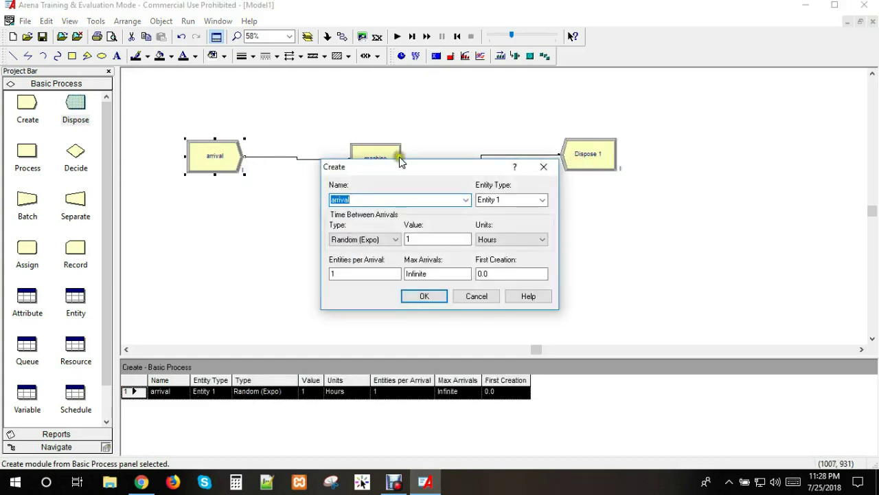
Review arrival's time-between-arrivals options, keeping Random (Expo), then return to the assignment PDF
{"action": "left_click_drag", "start_coordinate": [401, 161], "coordinate": [429, 181]}
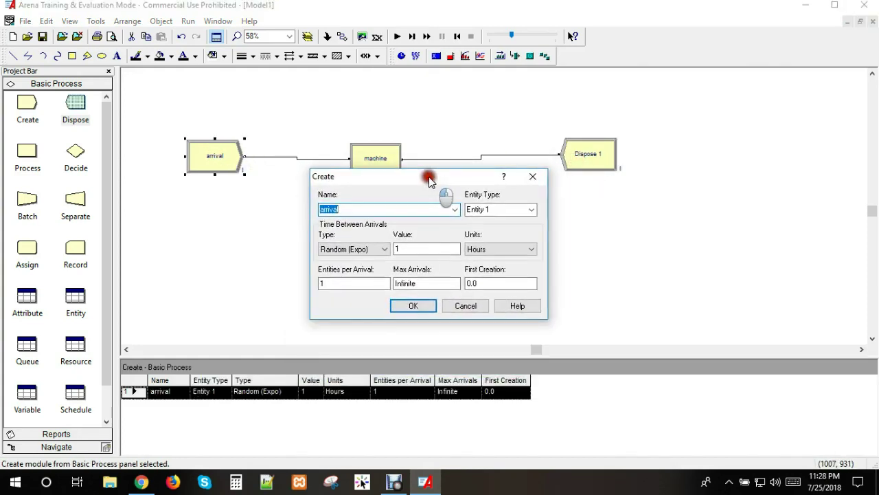
{"action": "left_click", "coordinate": [382, 251]}
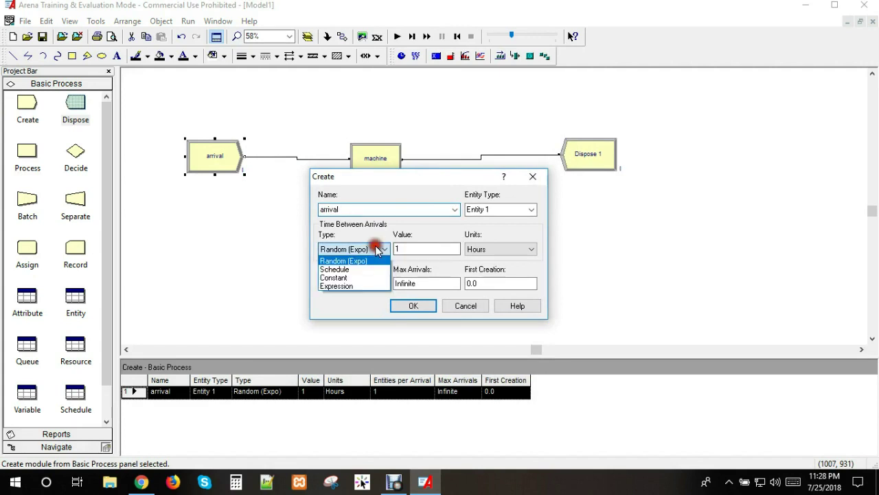
{"action": "left_click", "coordinate": [363, 278]}
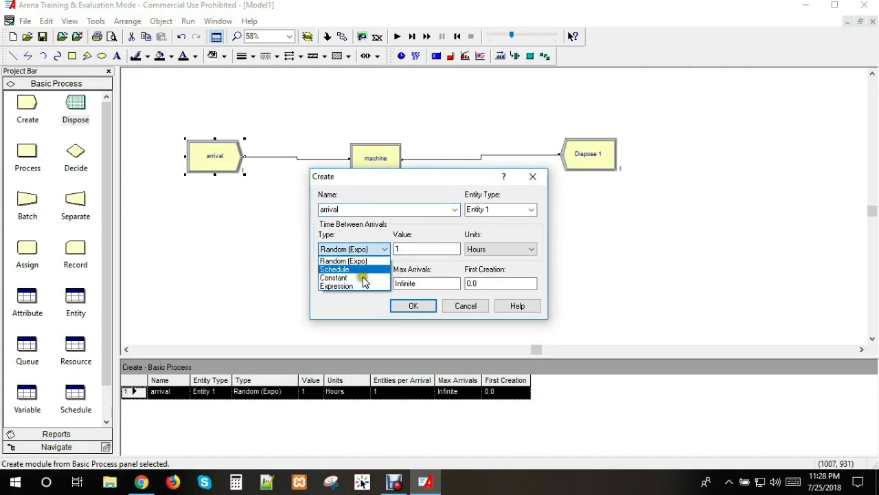
{"action": "left_click", "coordinate": [406, 248]}
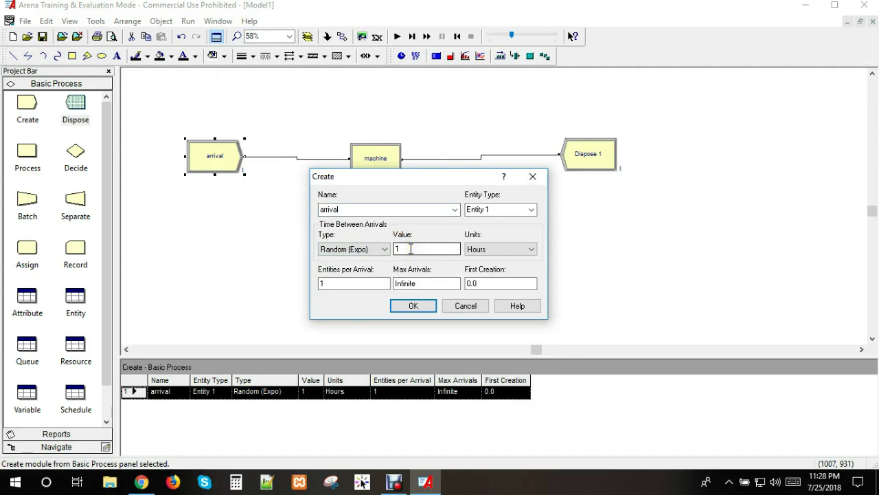
{"action": "left_click_drag", "start_coordinate": [412, 248], "coordinate": [398, 249]}
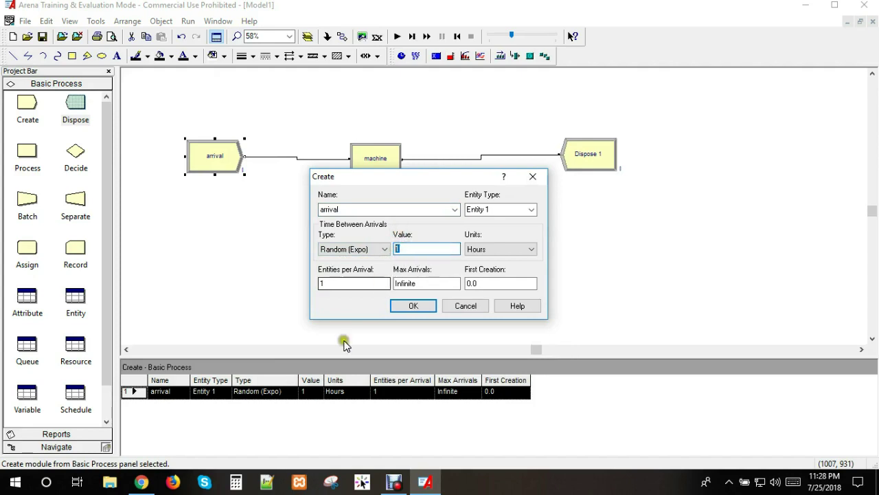
{"action": "left_click", "coordinate": [141, 483]}
Check the under-5-minute inter-arrival requirement in the PDF, then go back to Arena
{"action": "scroll", "coordinate": [394, 333], "scroll_direction": "down", "scroll_amount": 1}
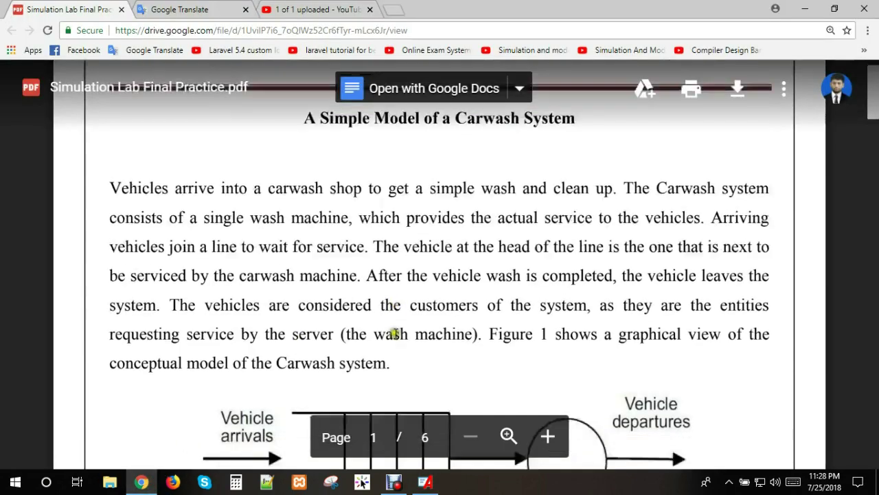
{"action": "scroll", "coordinate": [395, 333], "scroll_direction": "down", "scroll_amount": 7}
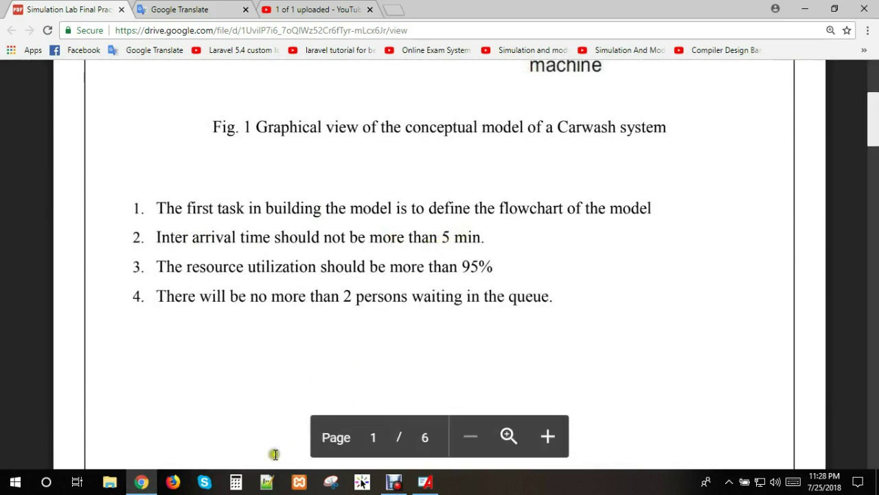
{"action": "left_click", "coordinate": [426, 483]}
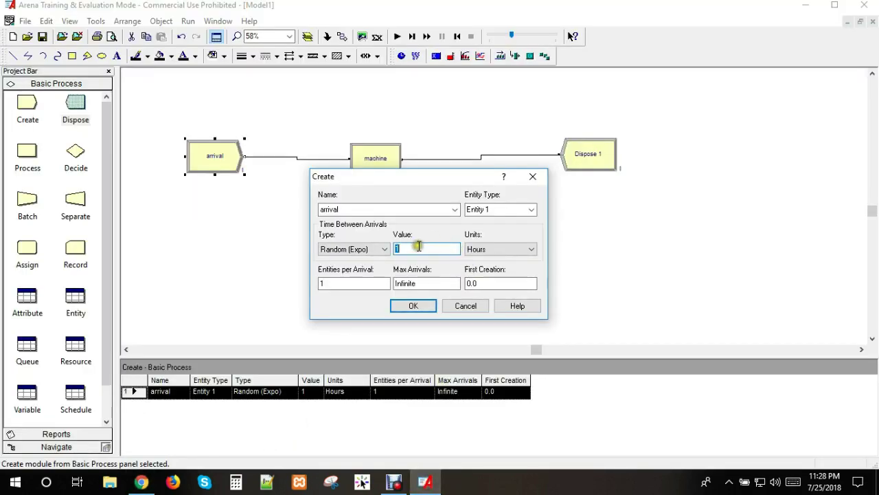
Set arrivals to Random (Expo) with value 3 Minutes, then open the machine module
{"action": "double_click", "coordinate": [397, 246]}
{"action": "double_click", "coordinate": [396, 249]}
{"action": "type", "text": "3"}
{"action": "left_click", "coordinate": [487, 249]}
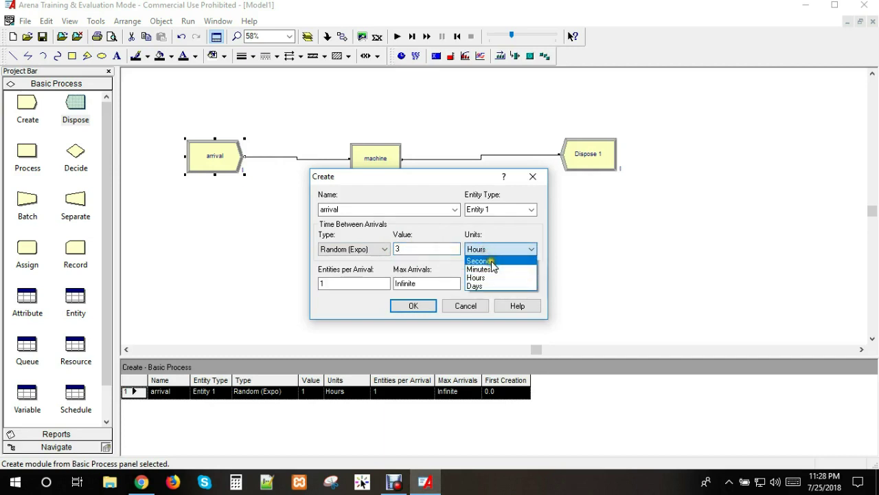
{"action": "left_click", "coordinate": [493, 269]}
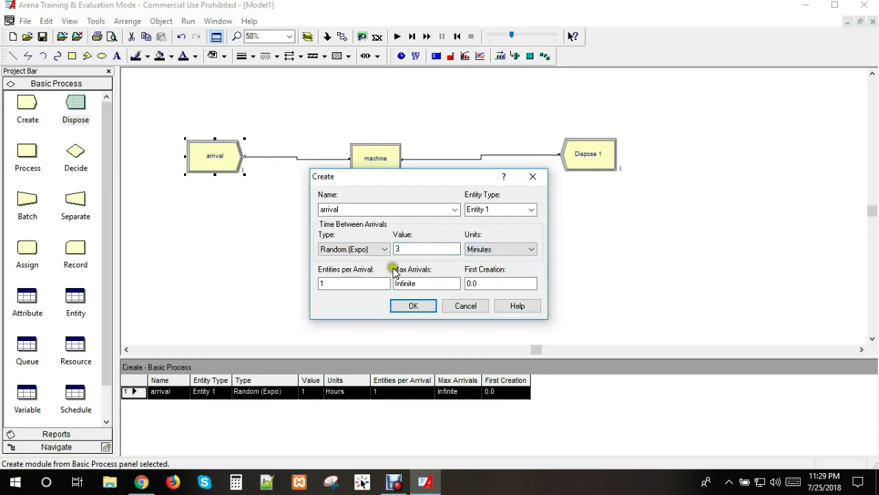
{"action": "left_click", "coordinate": [414, 305]}
{"action": "double_click", "coordinate": [377, 159]}
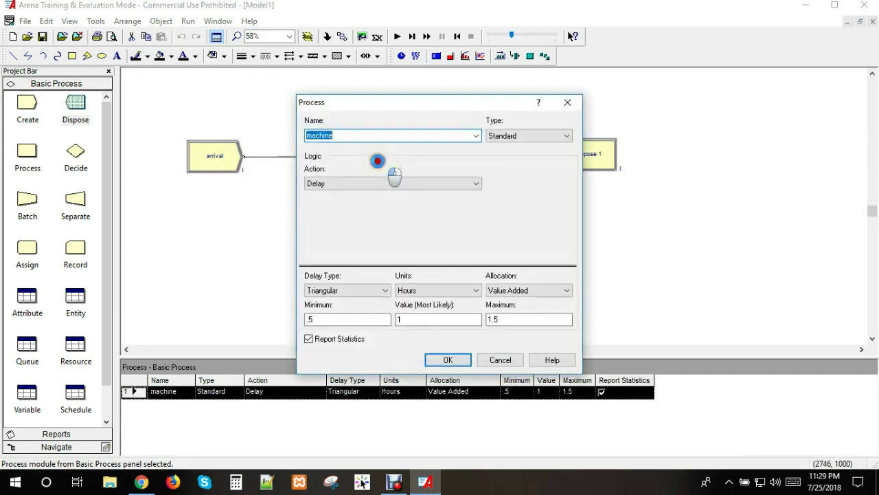
Set the machine's action to Seize Delay Release using Resource 1
{"action": "left_click", "coordinate": [440, 181]}
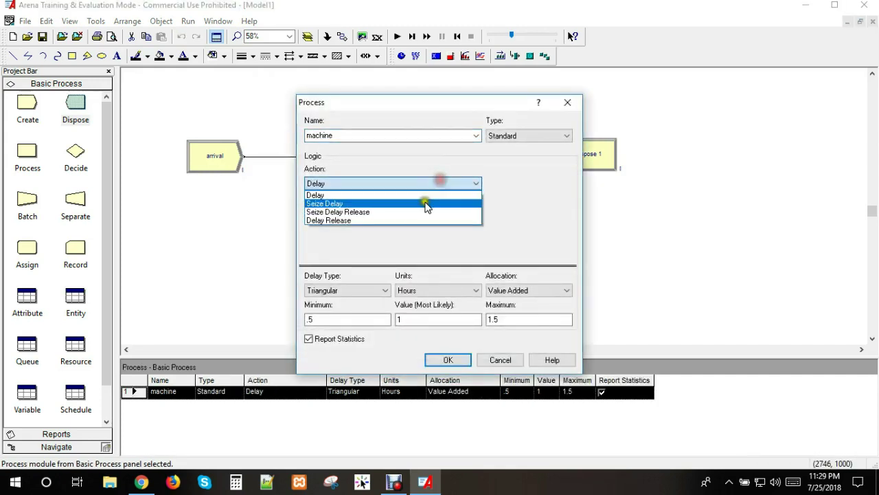
{"action": "left_click", "coordinate": [340, 213]}
{"action": "left_click", "coordinate": [505, 215]}
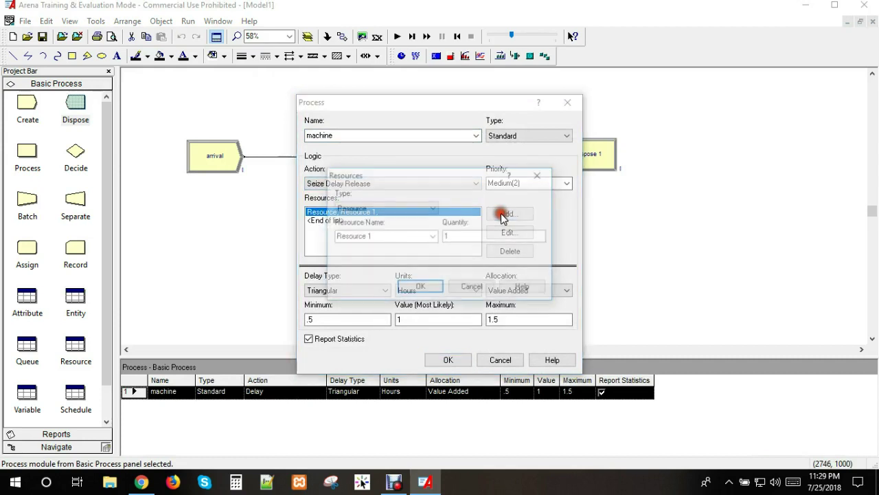
{"action": "left_click", "coordinate": [419, 287]}
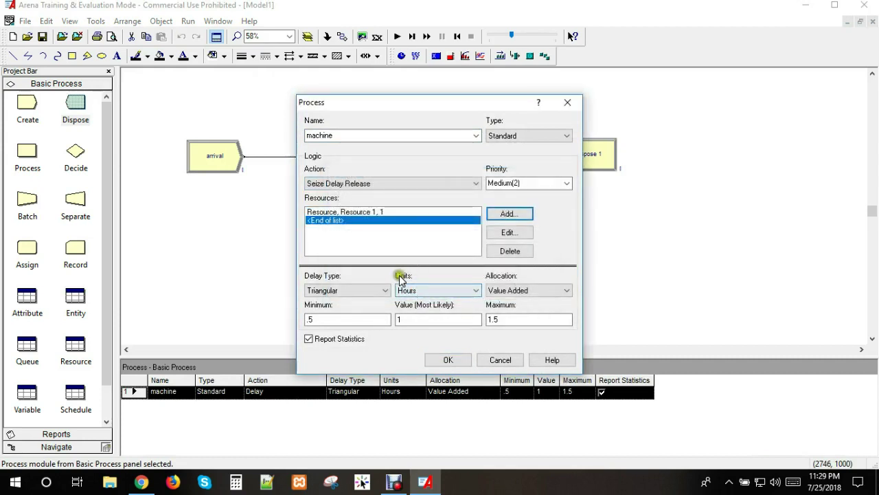
Give the machine a Uniform delay with minimum 1 and maximum 3, checking the PDF
{"action": "left_click", "coordinate": [349, 290]}
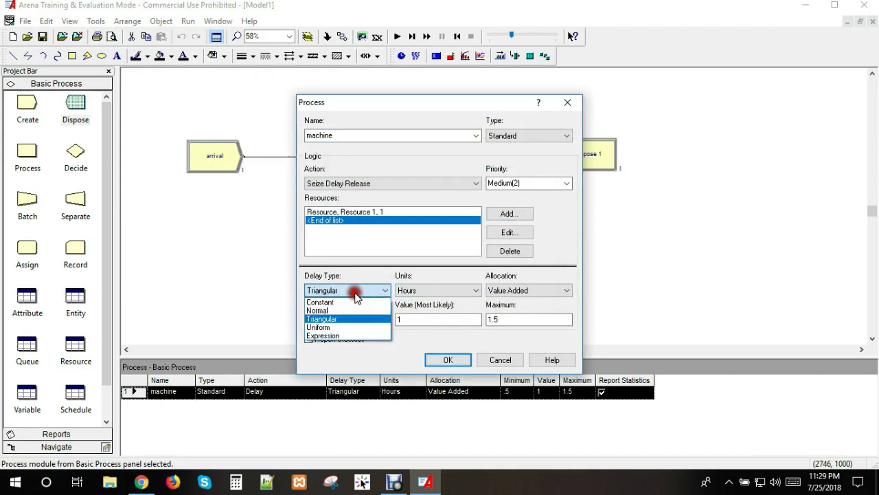
{"action": "left_click", "coordinate": [346, 330]}
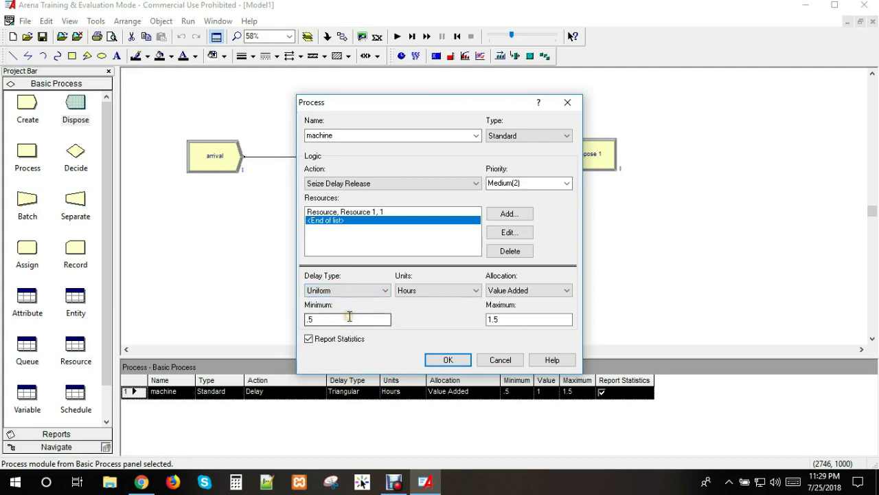
{"action": "left_click_drag", "start_coordinate": [347, 316], "coordinate": [291, 320]}
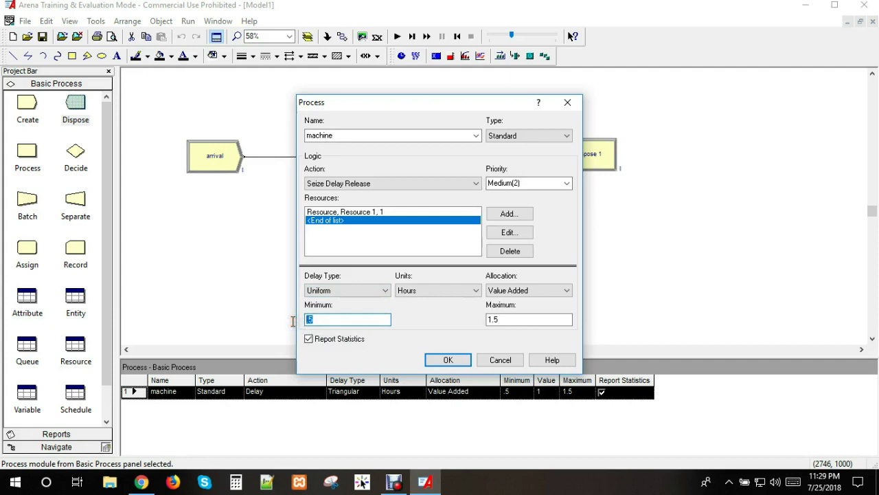
{"action": "type", "text": "1"}
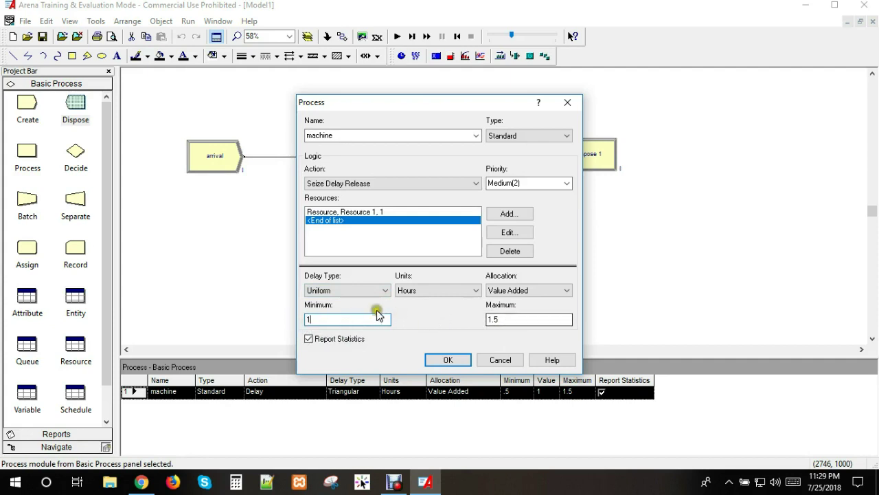
{"action": "left_click_drag", "start_coordinate": [545, 318], "coordinate": [484, 321]}
{"action": "type", "text": "3"}
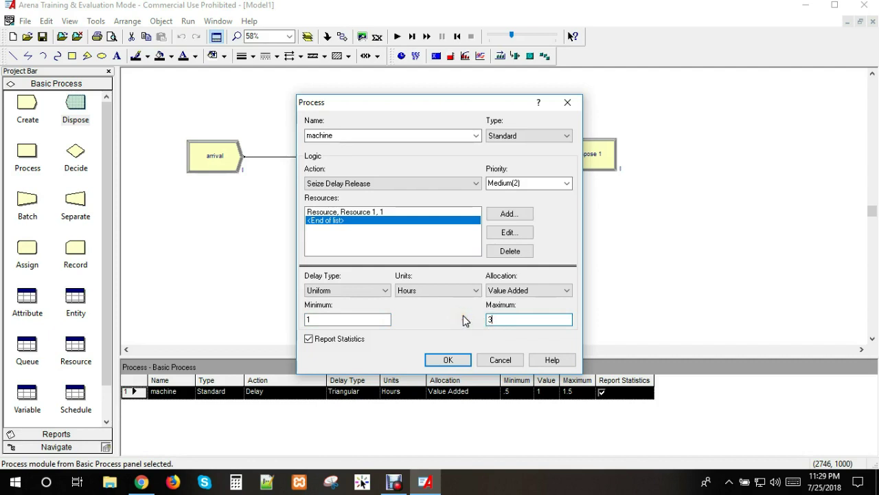
{"action": "left_click", "coordinate": [141, 481]}
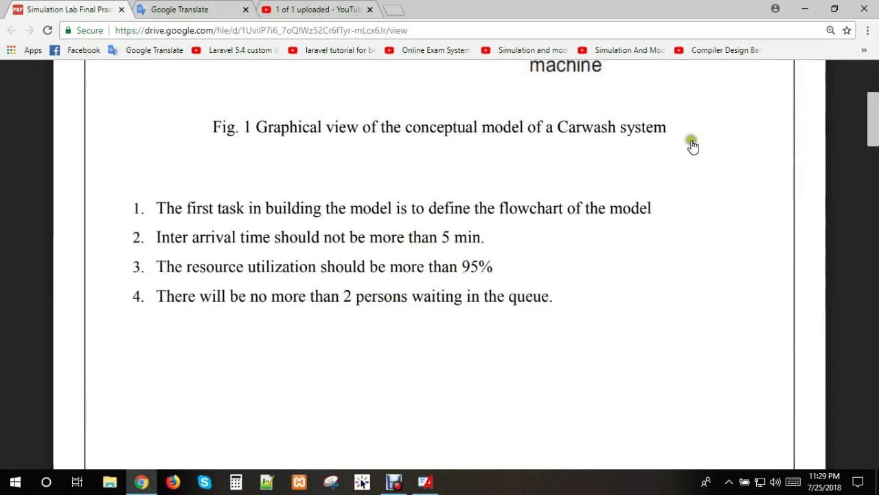
{"action": "left_click", "coordinate": [805, 8]}
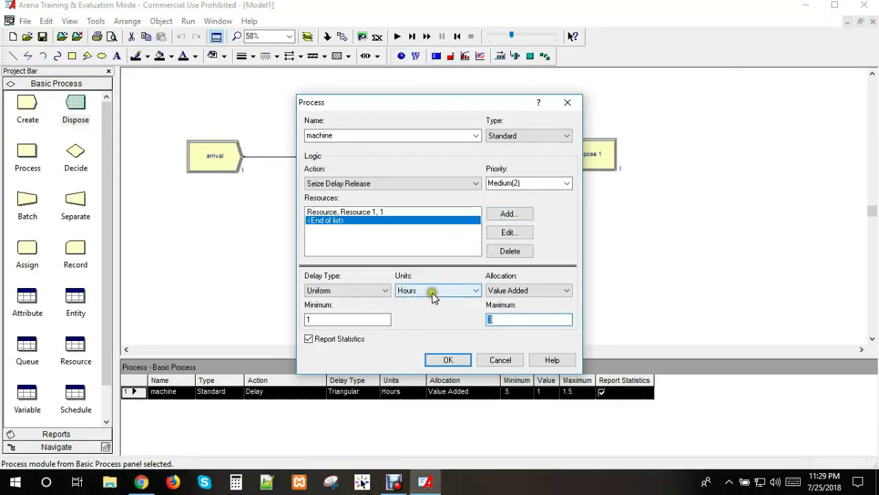
{"action": "left_click", "coordinate": [360, 319]}
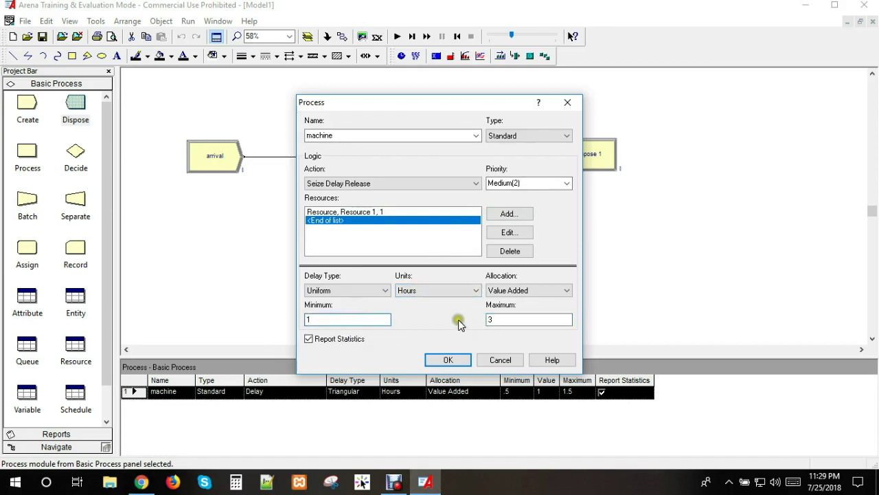
Set the machine's delay units to Minutes and confirm the Process settings
{"action": "left_click", "coordinate": [454, 292]}
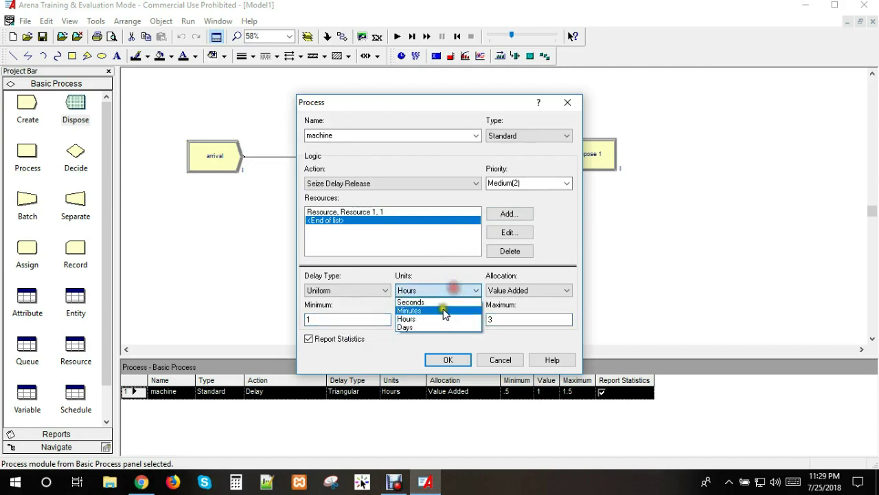
{"action": "left_click", "coordinate": [442, 310]}
{"action": "left_click", "coordinate": [356, 317]}
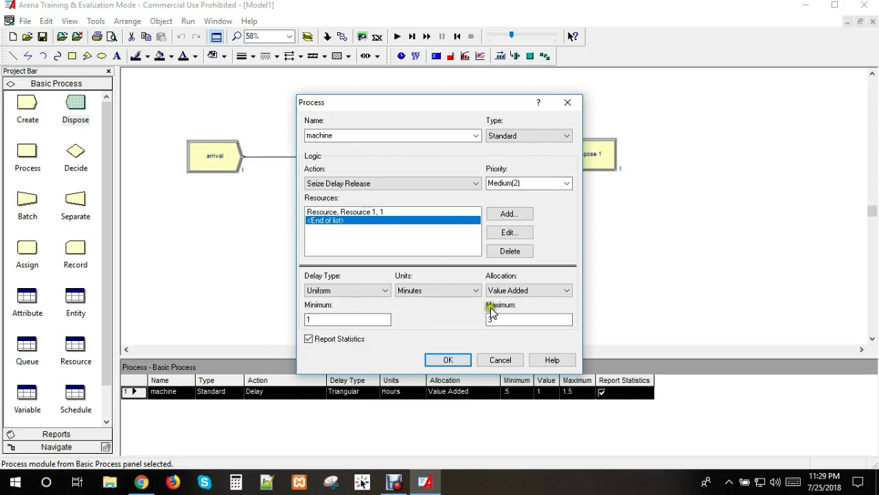
{"action": "left_click", "coordinate": [447, 359]}
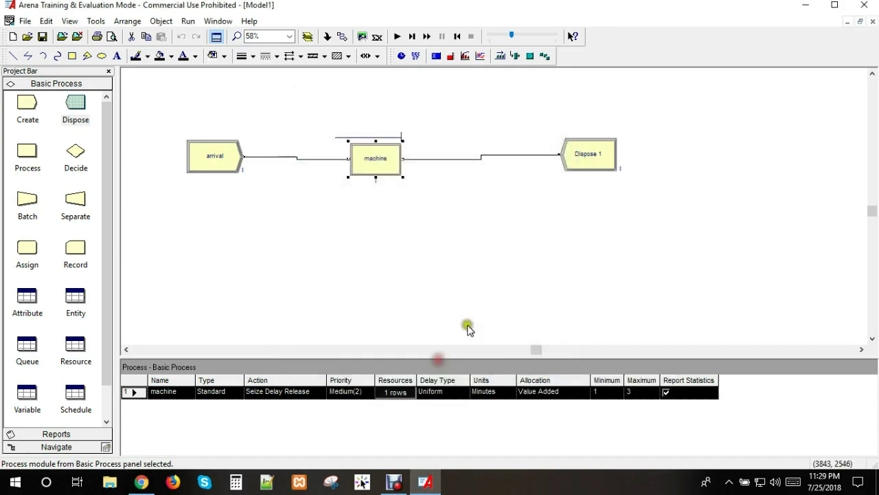
Rename Dispose 1 to exit, then glance at the practice PDF and return to Arena
{"action": "double_click", "coordinate": [590, 155]}
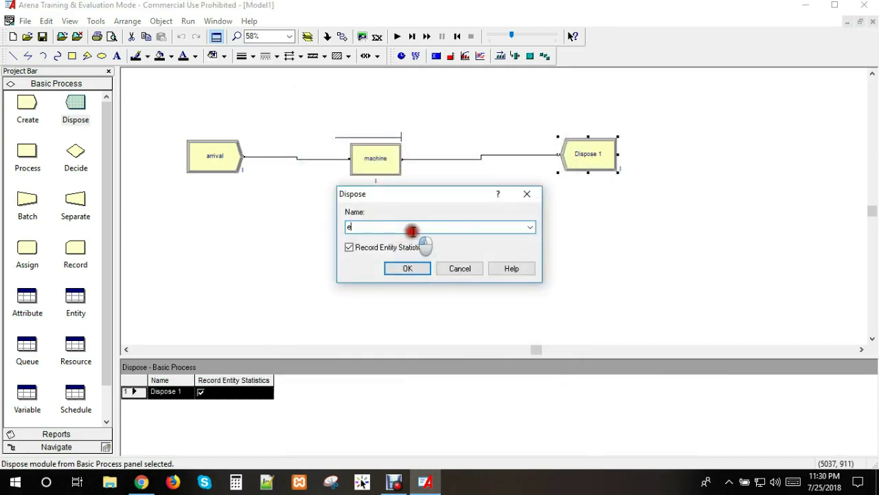
{"action": "key", "text": "Return"}
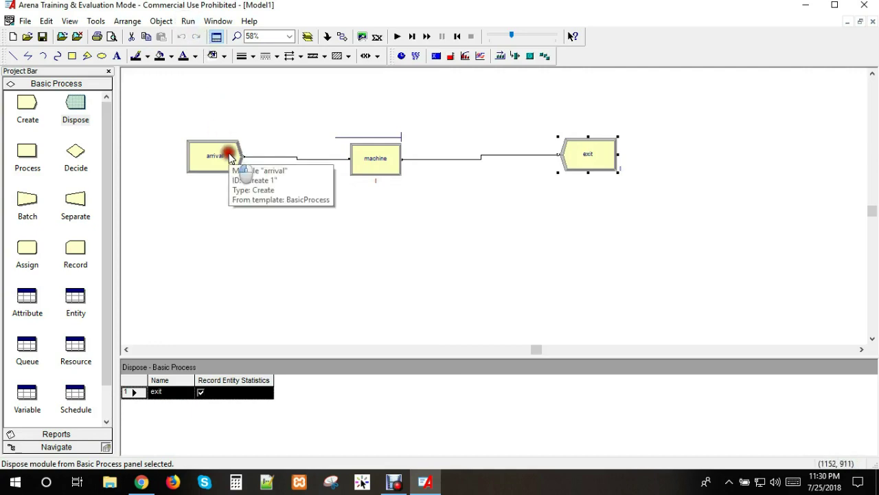
{"action": "left_click", "coordinate": [140, 481]}
{"action": "scroll", "coordinate": [364, 312], "scroll_direction": "down", "scroll_amount": 3}
{"action": "scroll", "coordinate": [365, 310], "scroll_direction": "up", "scroll_amount": 7}
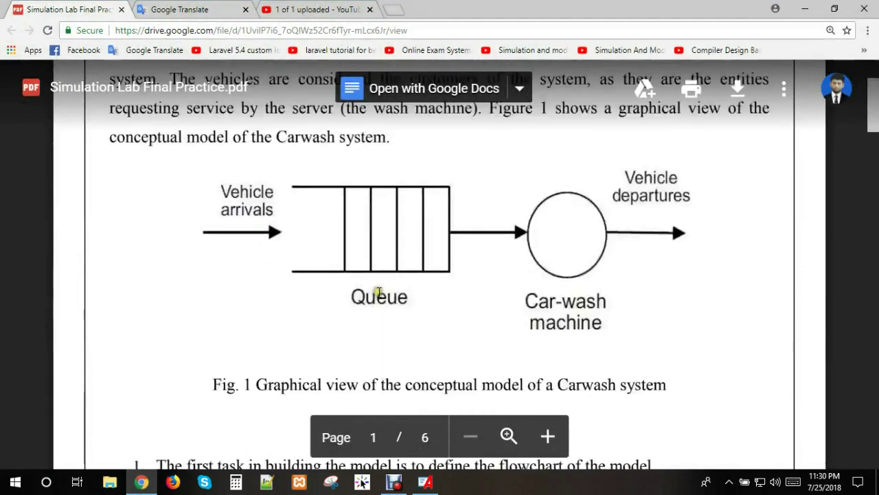
{"action": "scroll", "coordinate": [446, 265], "scroll_direction": "up", "scroll_amount": 2}
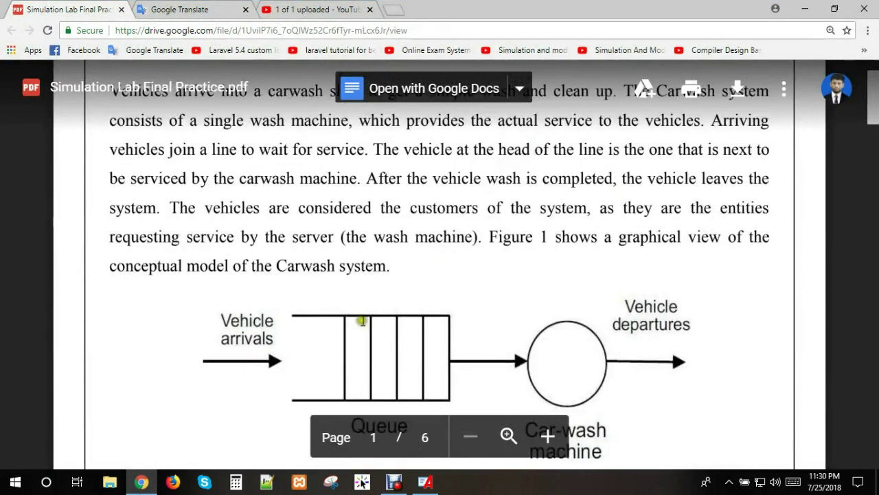
{"action": "left_click", "coordinate": [426, 480]}
In Run Setup, set the replication length to 12 Hours and confirm
{"action": "left_click", "coordinate": [188, 21]}
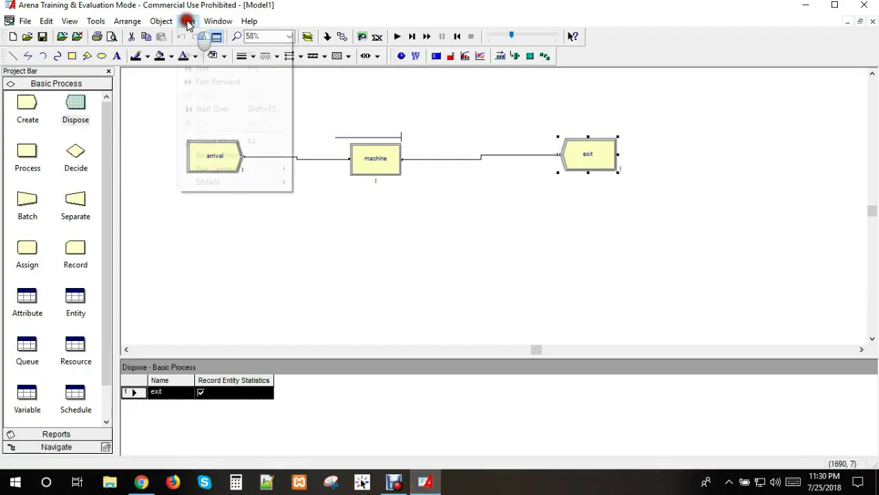
{"action": "left_click", "coordinate": [198, 42]}
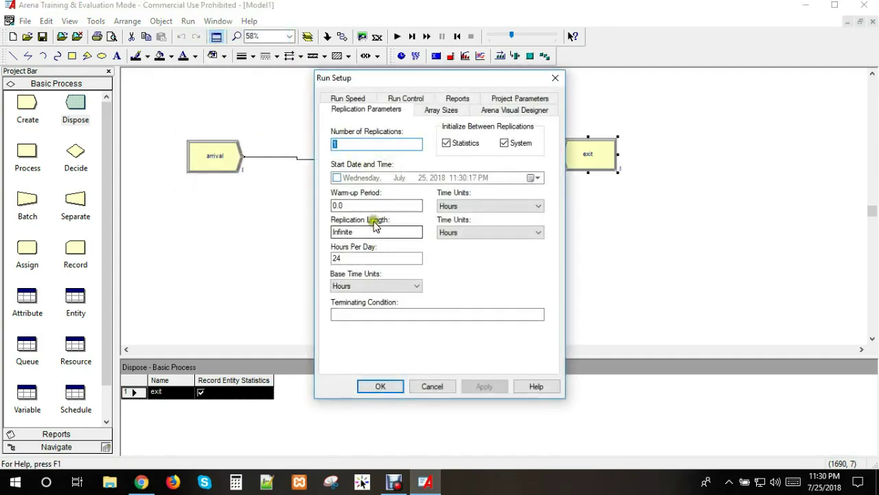
{"action": "mouse_move", "coordinate": [364, 205]}
{"action": "left_mouse_down"}
{"action": "mouse_move", "coordinate": [325, 204]}
{"action": "mouse_move", "coordinate": [350, 237]}
{"action": "mouse_move", "coordinate": [326, 230]}
{"action": "left_mouse_up"}
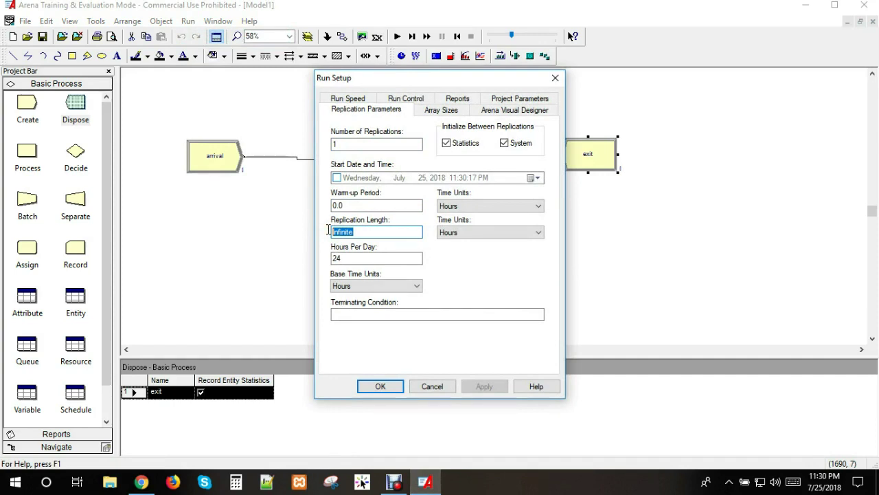
{"action": "type", "text": "12"}
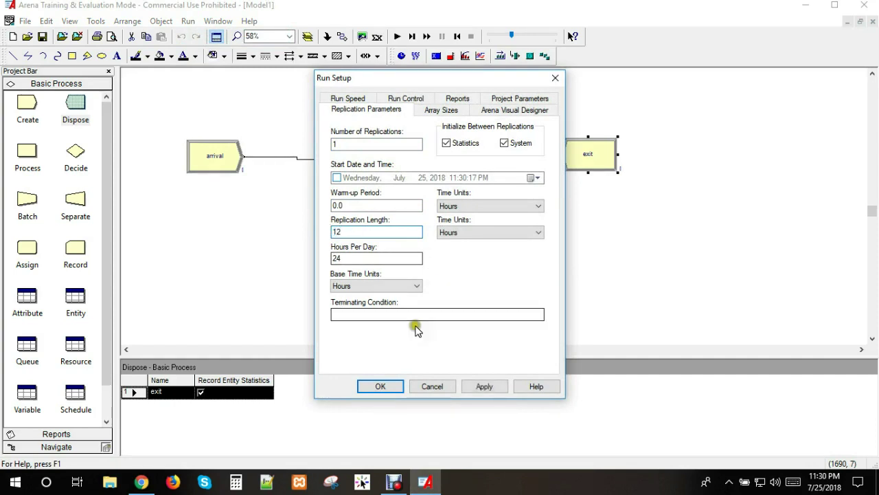
{"action": "left_click", "coordinate": [380, 387]}
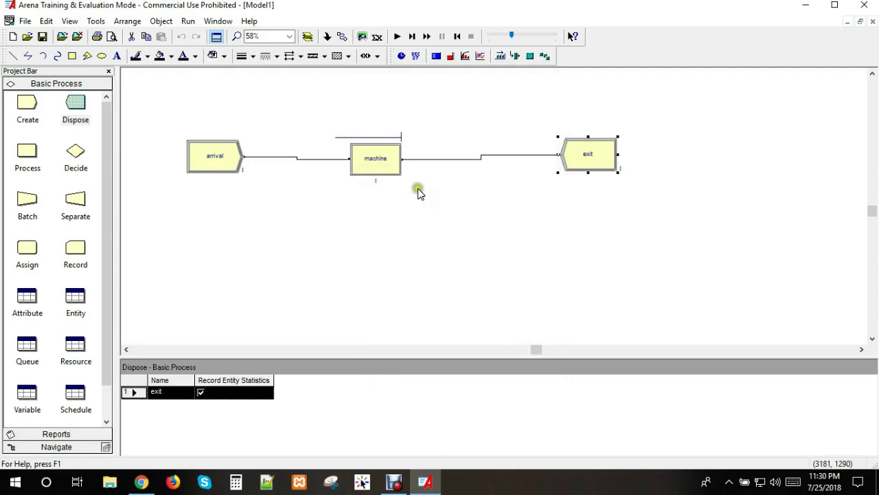
Save the model under the file name charwash, creating charwash.doe
{"action": "key", "text": "ctrl+s"}
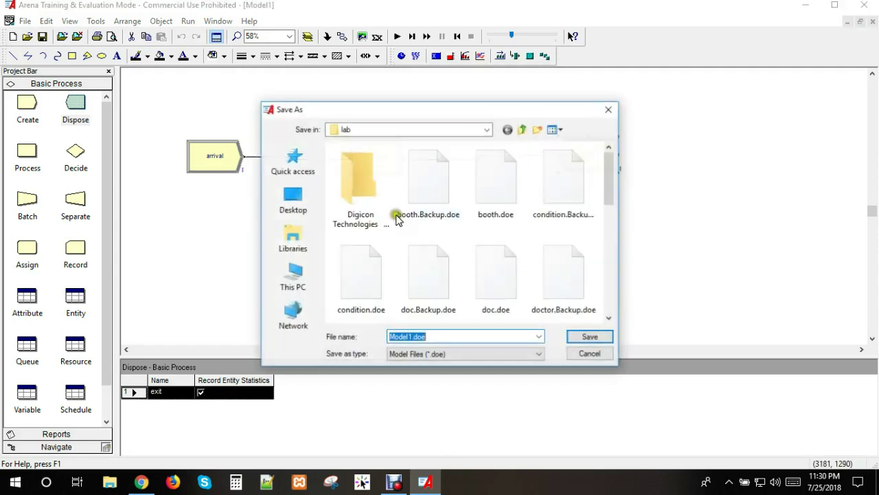
{"action": "type", "text": "s"}
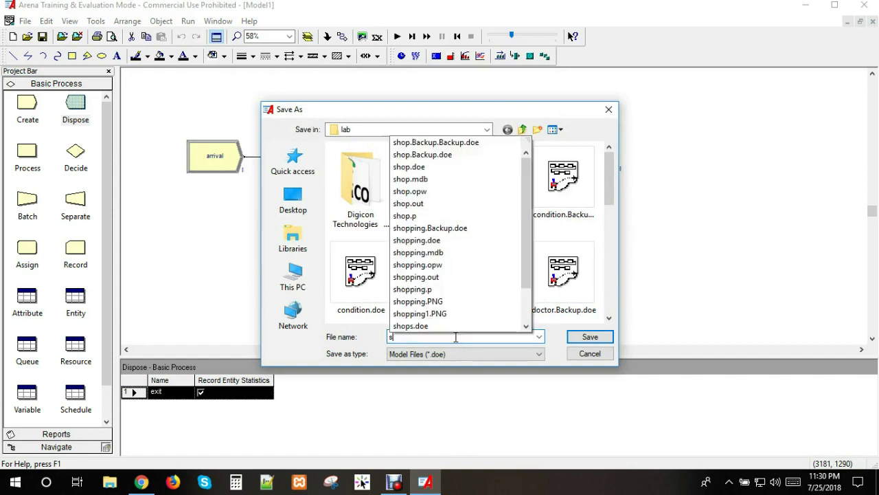
{"action": "key", "text": "BackSpace"}
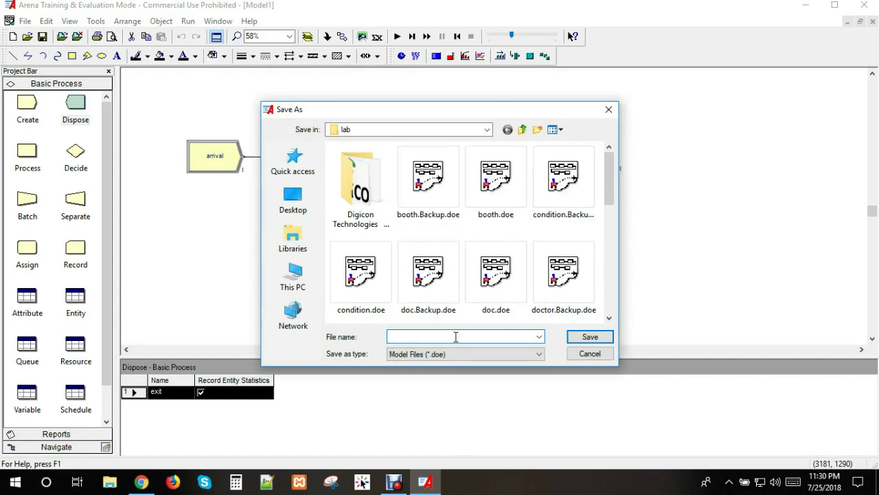
{"action": "type", "text": "cahr"}
{"action": "key", "text": "BackSpace"}
{"action": "type", "text": "harwash"}
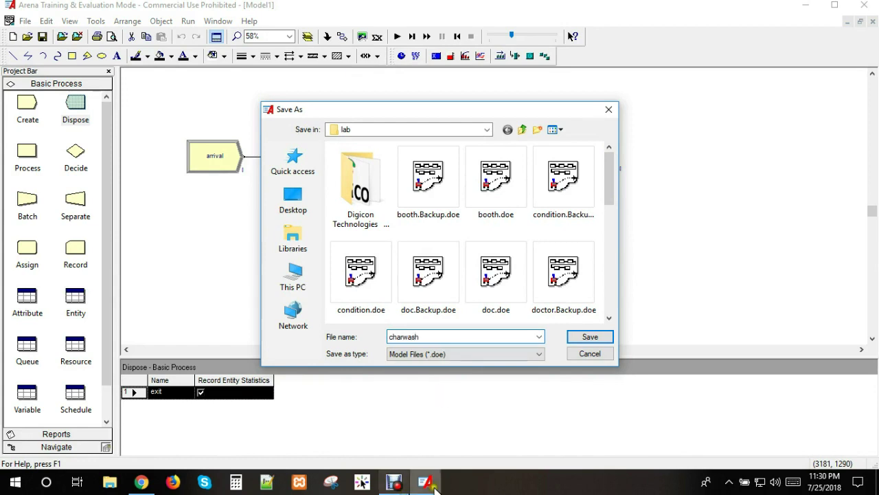
{"action": "left_click", "coordinate": [590, 336]}
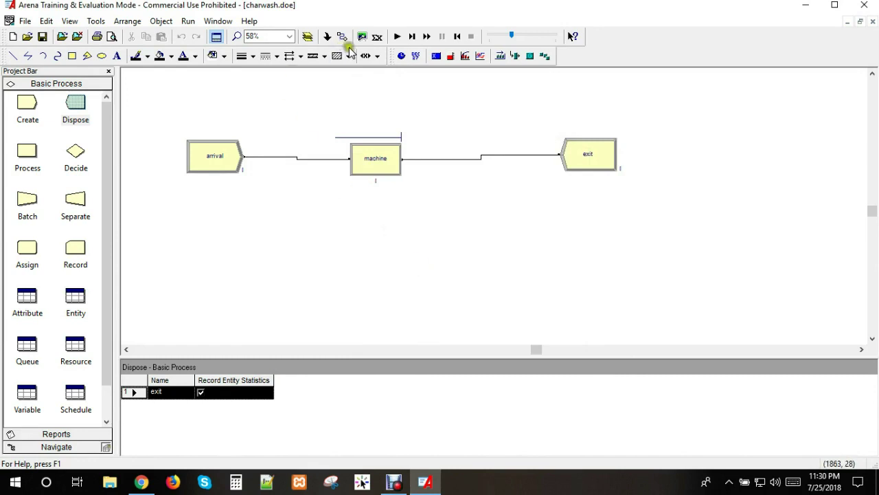
Run the charwash model through 12 hours at faster animation and open the reports showing 246 entities out
{"action": "left_click", "coordinate": [397, 37]}
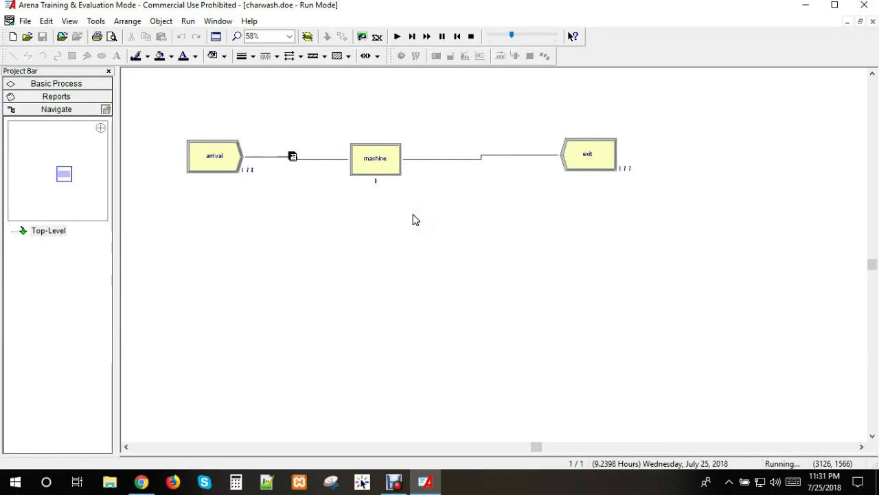
{"action": "left_click_drag", "start_coordinate": [511, 36], "coordinate": [524, 35]}
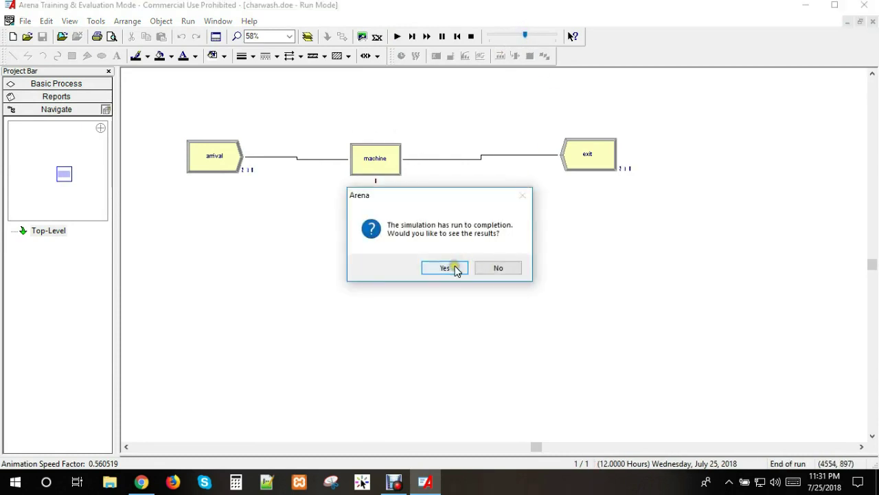
{"action": "left_click", "coordinate": [452, 269]}
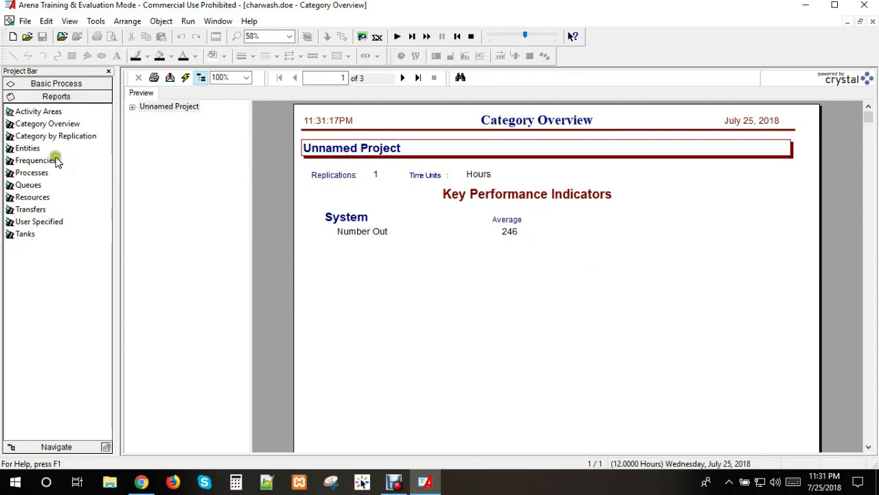
Review the Entities report and the Queues report (machine.Queue waiting time 0.04), then bring up the requirements PDF
{"action": "left_click", "coordinate": [28, 149]}
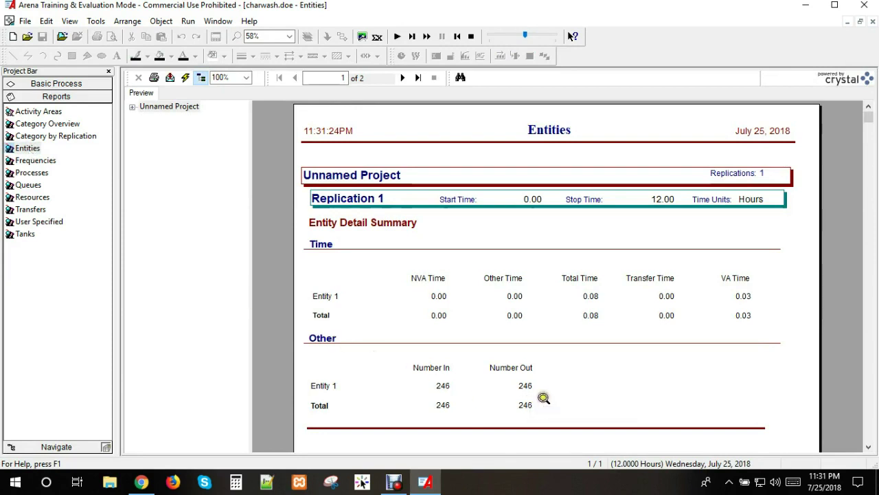
{"action": "left_click", "coordinate": [31, 186]}
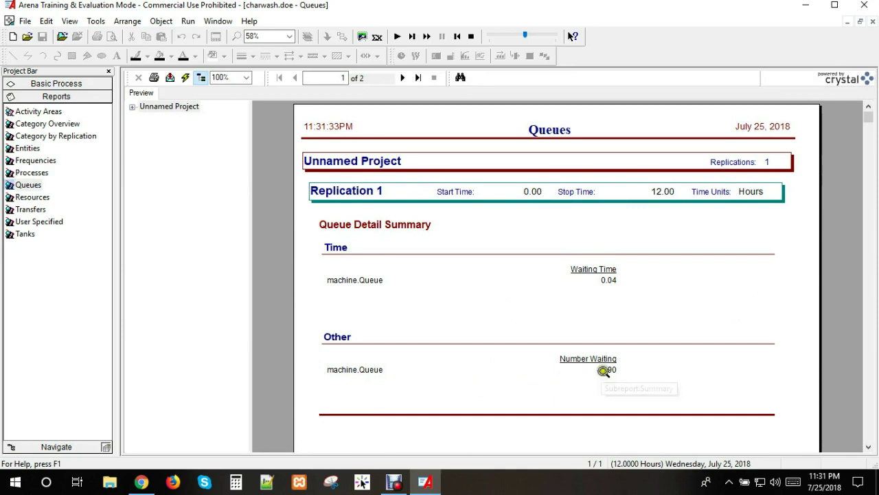
{"action": "left_click", "coordinate": [141, 481]}
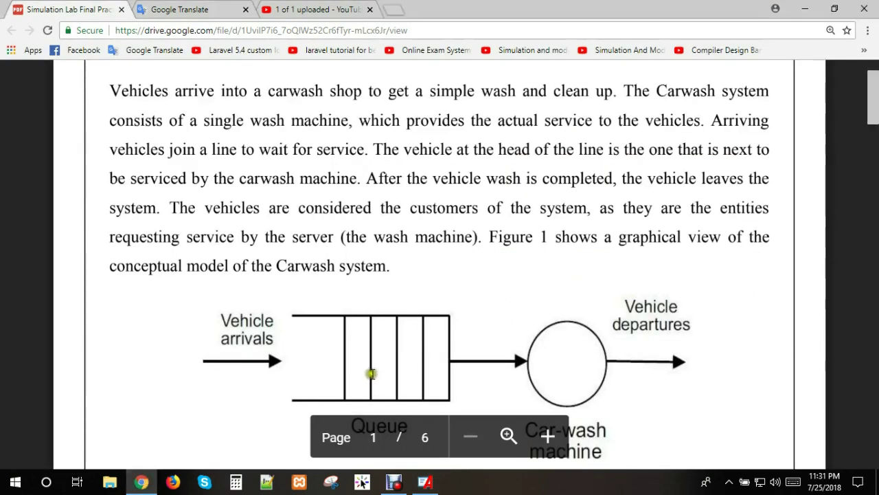
{"action": "scroll", "coordinate": [369, 371], "scroll_direction": "down", "scroll_amount": 5}
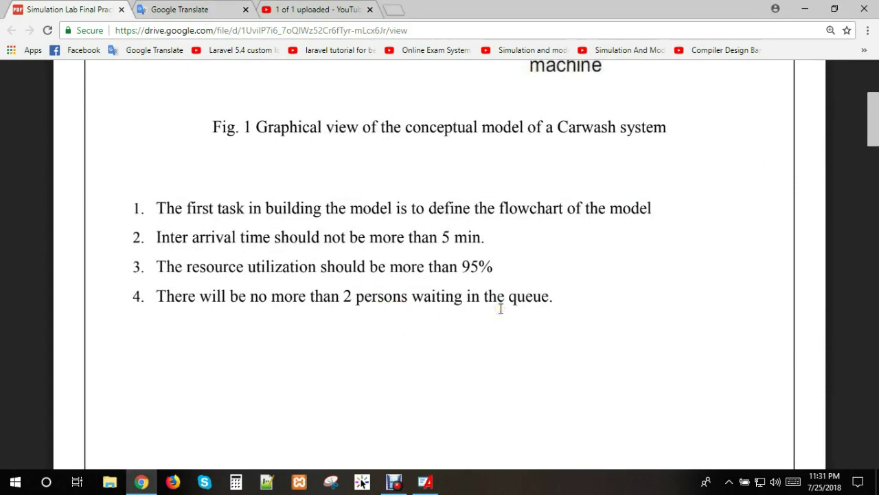
{"action": "left_click", "coordinate": [426, 481]}
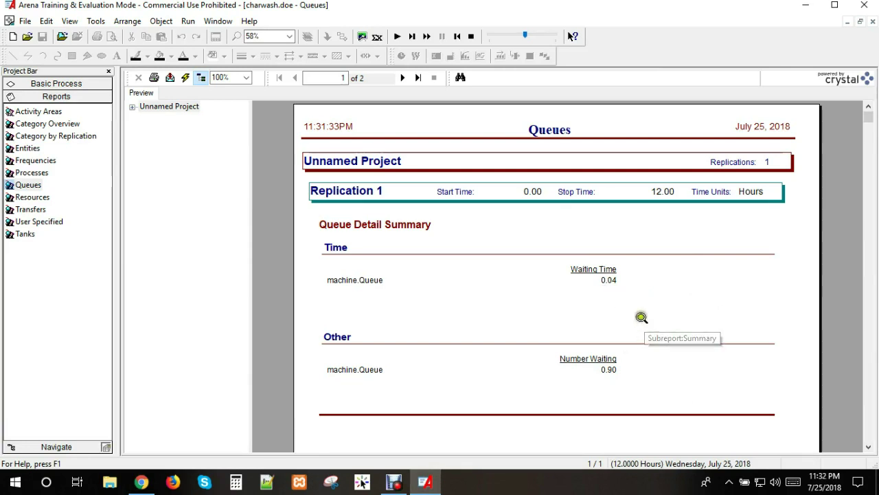
Compare the Resources report's 0.69 utilization with the requirements PDF, then minimize the report window
{"action": "left_click", "coordinate": [139, 481]}
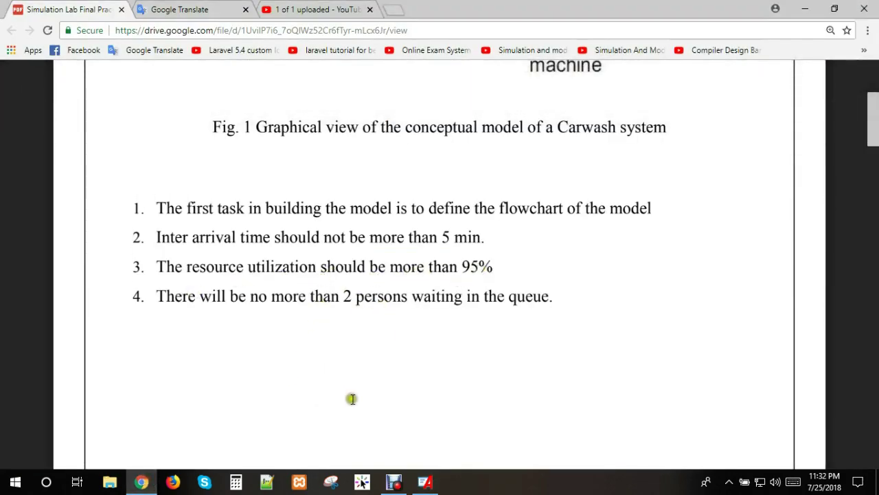
{"action": "left_click", "coordinate": [425, 481]}
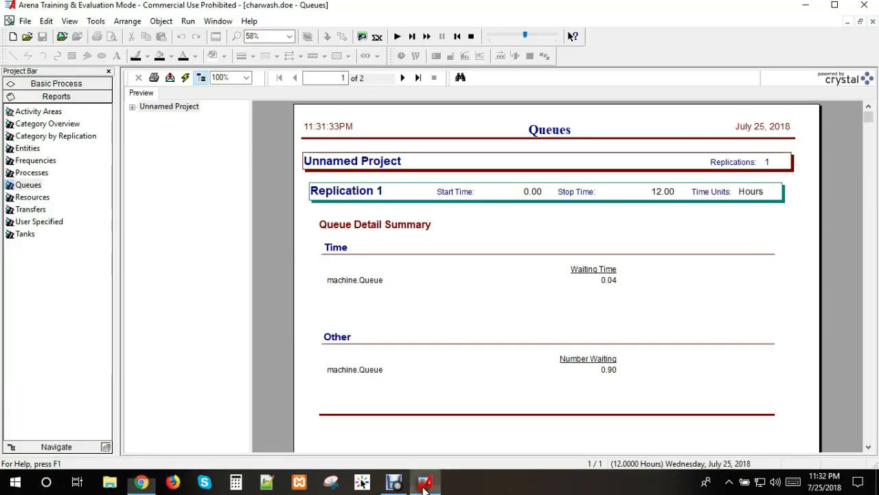
{"action": "left_click", "coordinate": [30, 198]}
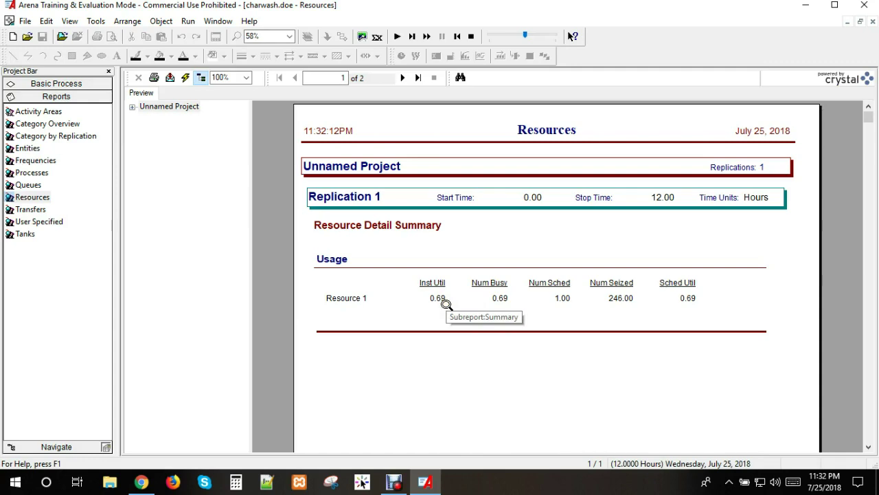
{"action": "left_click", "coordinate": [426, 481]}
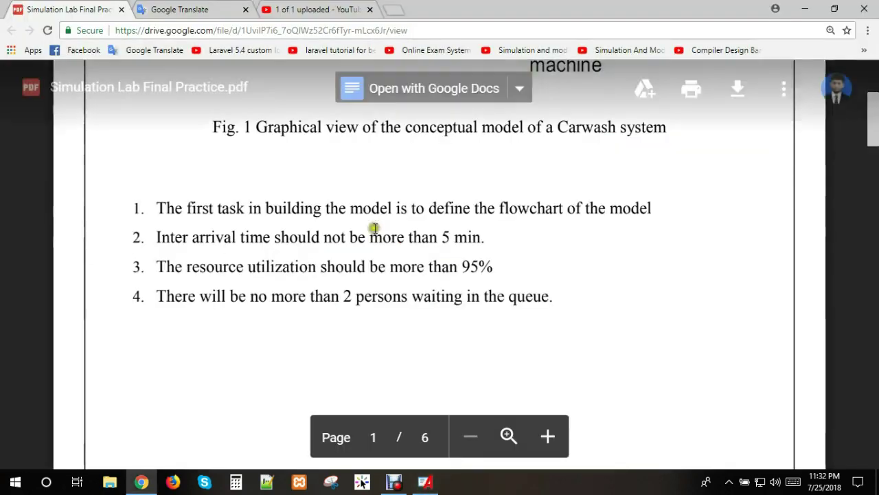
{"action": "left_click", "coordinate": [426, 481]}
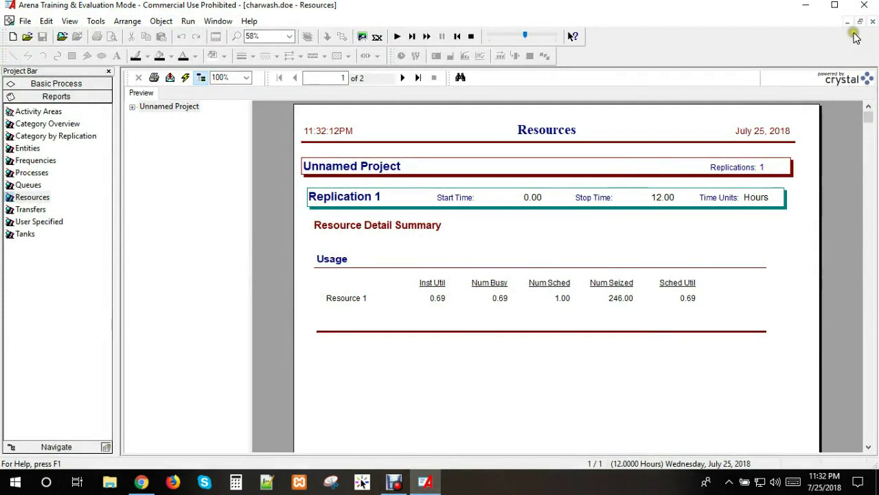
{"action": "left_click", "coordinate": [848, 21]}
Inspect the arrival Create module's settings and close them
{"action": "left_click", "coordinate": [224, 177]}
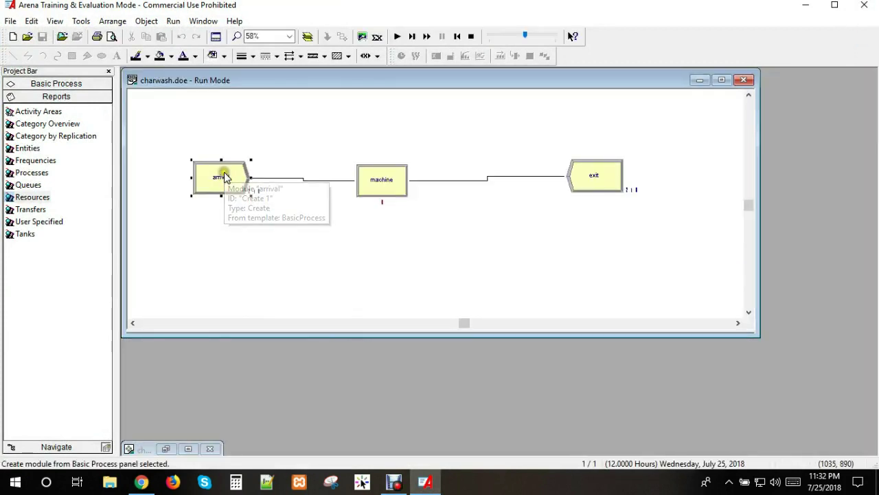
{"action": "double_click", "coordinate": [223, 177]}
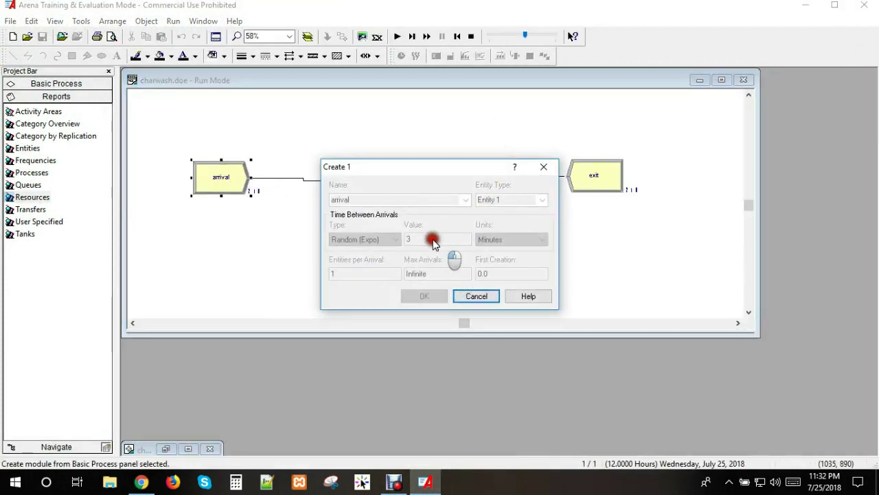
{"action": "left_click", "coordinate": [543, 166]}
Check the machine Process module's uniform 1–3 minute delay, then bring up the carwash PDF
{"action": "double_click", "coordinate": [395, 187]}
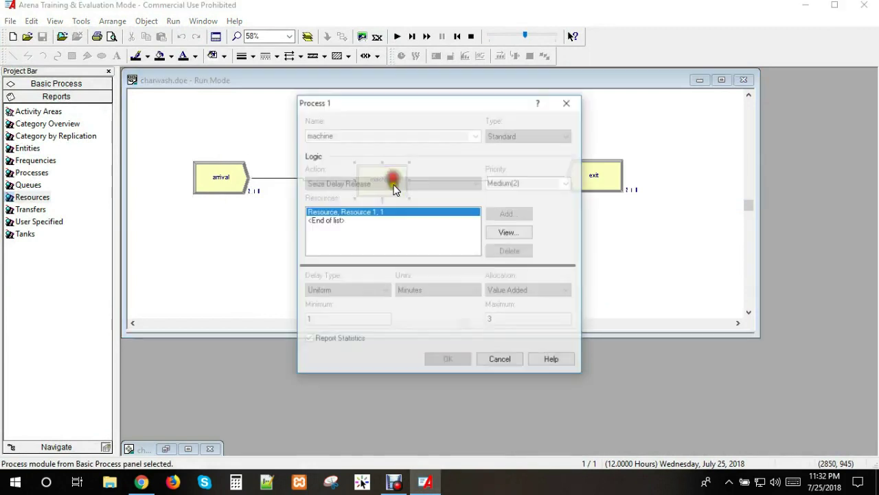
{"action": "left_click", "coordinate": [570, 101]}
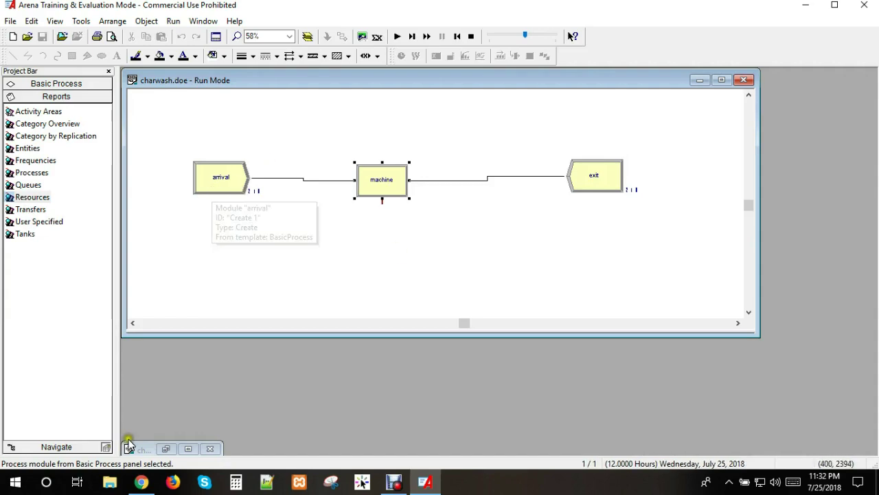
{"action": "left_click", "coordinate": [141, 481]}
{"action": "scroll", "coordinate": [264, 196], "scroll_direction": "up", "scroll_amount": 6}
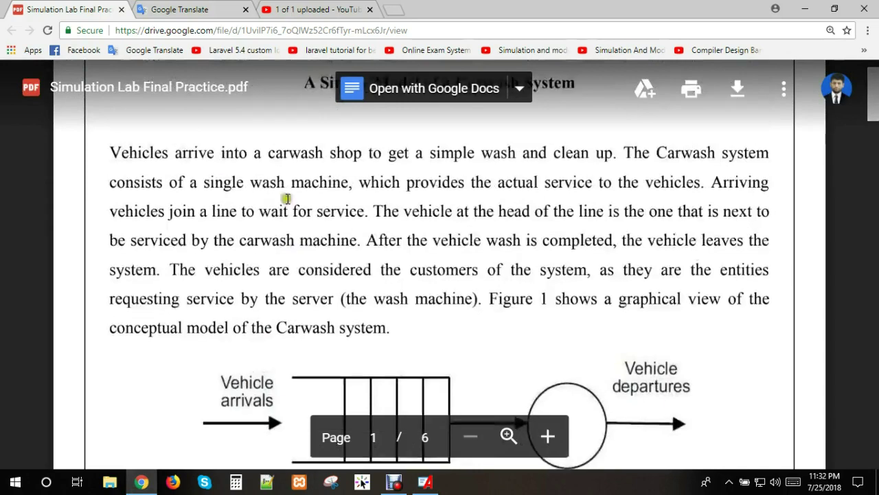
Reread the carwash description and the 'than 2 persons' queue limit, then return to Arena
{"action": "left_click_drag", "start_coordinate": [109, 155], "coordinate": [386, 300]}
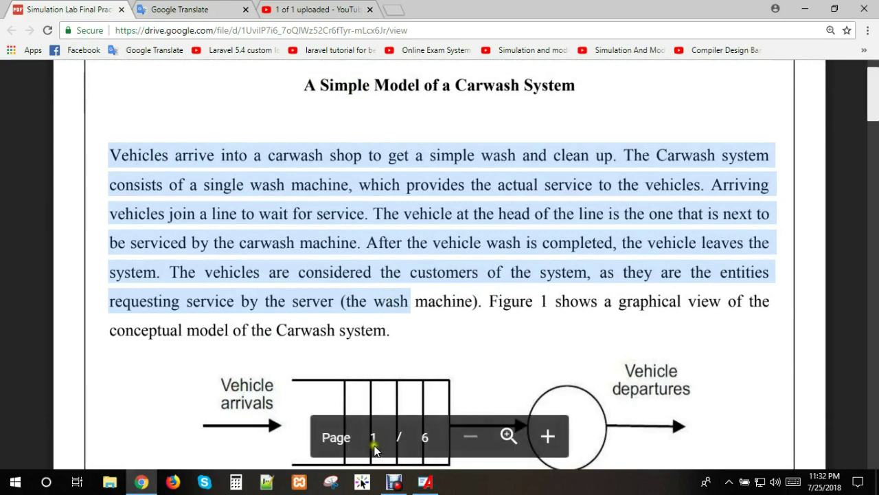
{"action": "left_click", "coordinate": [359, 350]}
{"action": "scroll", "coordinate": [353, 310], "scroll_direction": "down", "scroll_amount": 8}
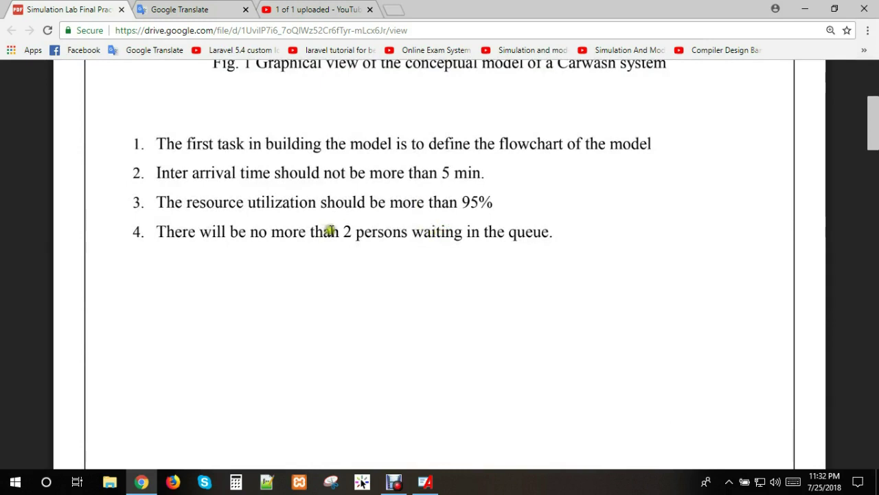
{"action": "left_click_drag", "start_coordinate": [330, 231], "coordinate": [408, 232]}
{"action": "left_click", "coordinate": [425, 481]}
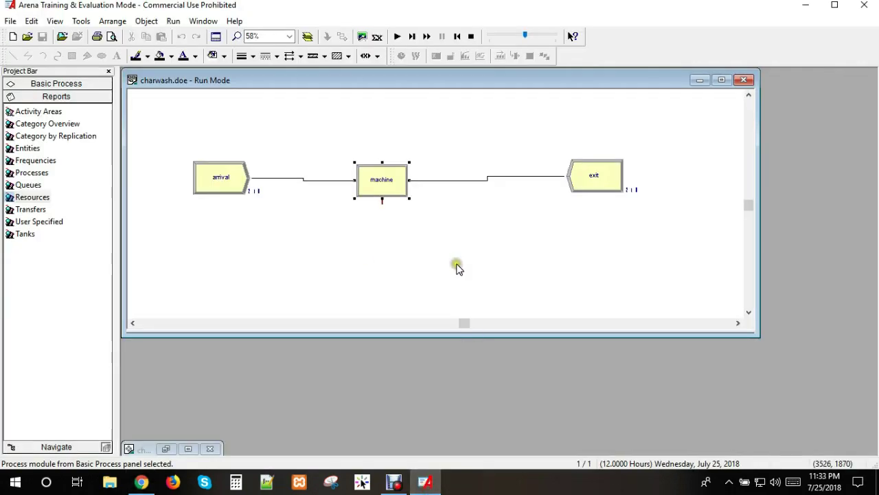